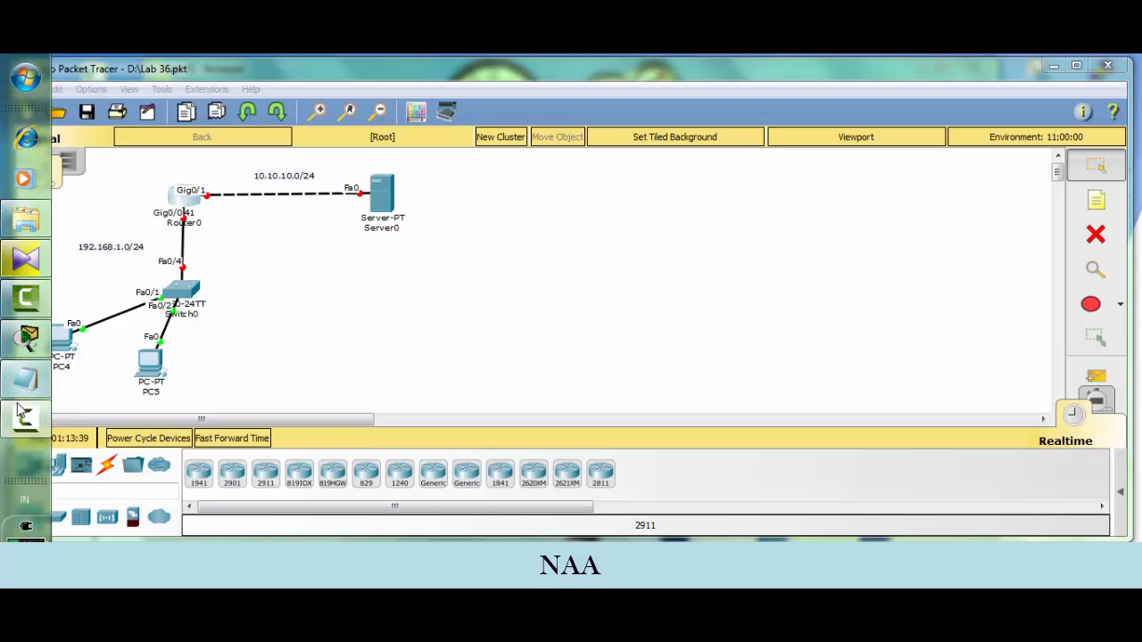
Open the Lab 39 notes in Notepad and examine the TCP services and their port numbers
left_click(21, 412)
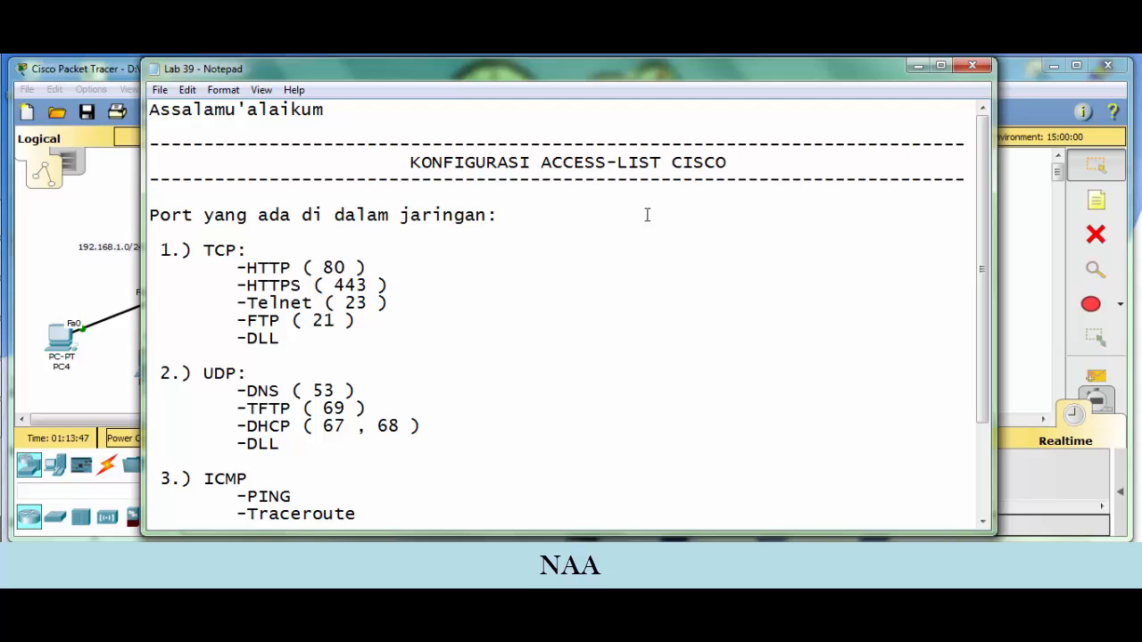
left_click_drag(203, 250, 375, 339)
left_click(373, 340)
left_click_drag(367, 267, 305, 263)
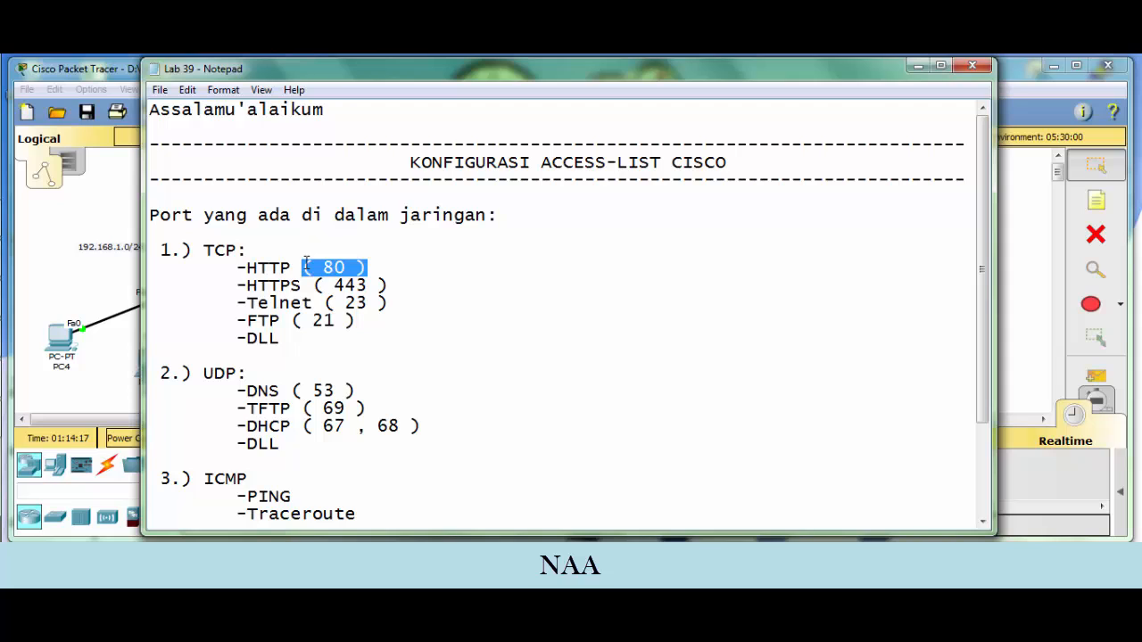
left_click_drag(367, 267, 301, 267)
left_click_drag(389, 285, 314, 282)
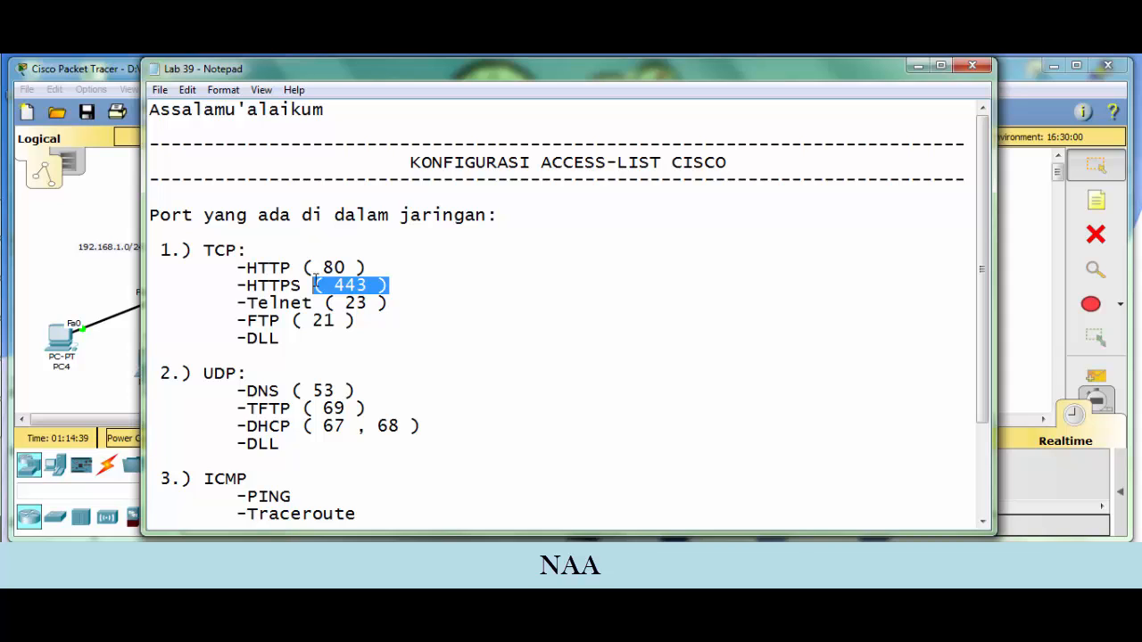
left_click(415, 308)
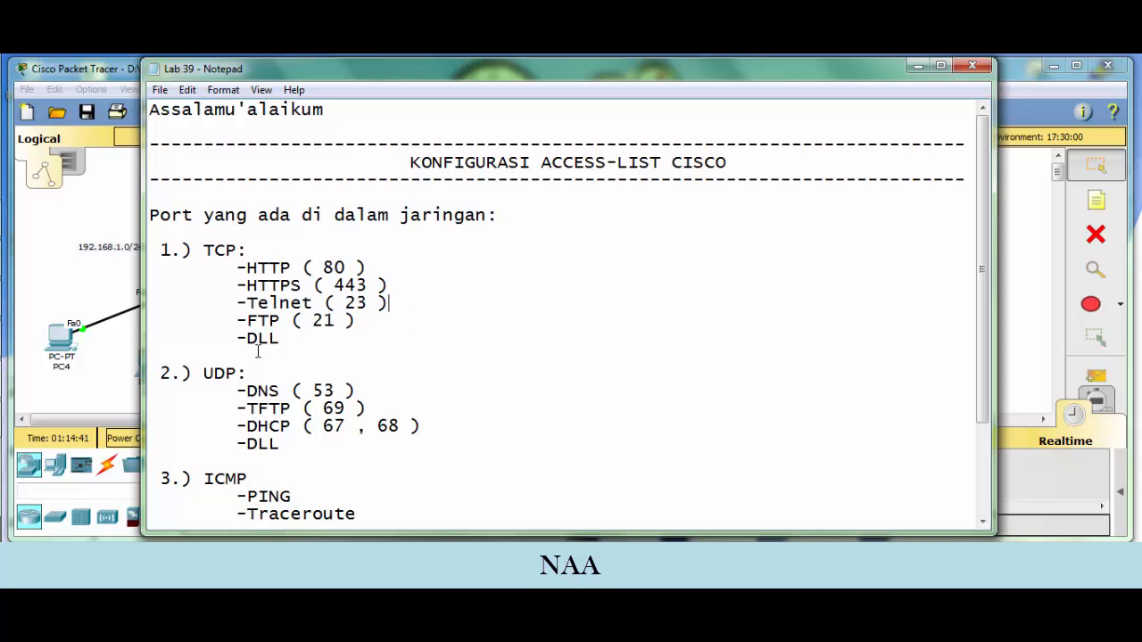
Examine the UDP services with their ports and the ICMP entries in the Lab 39 notes
left_click_drag(193, 372, 400, 426)
left_click(302, 433)
left_click_drag(301, 433, 279, 449)
left_click(257, 472)
left_click(205, 479)
left_click_drag(204, 479, 360, 514)
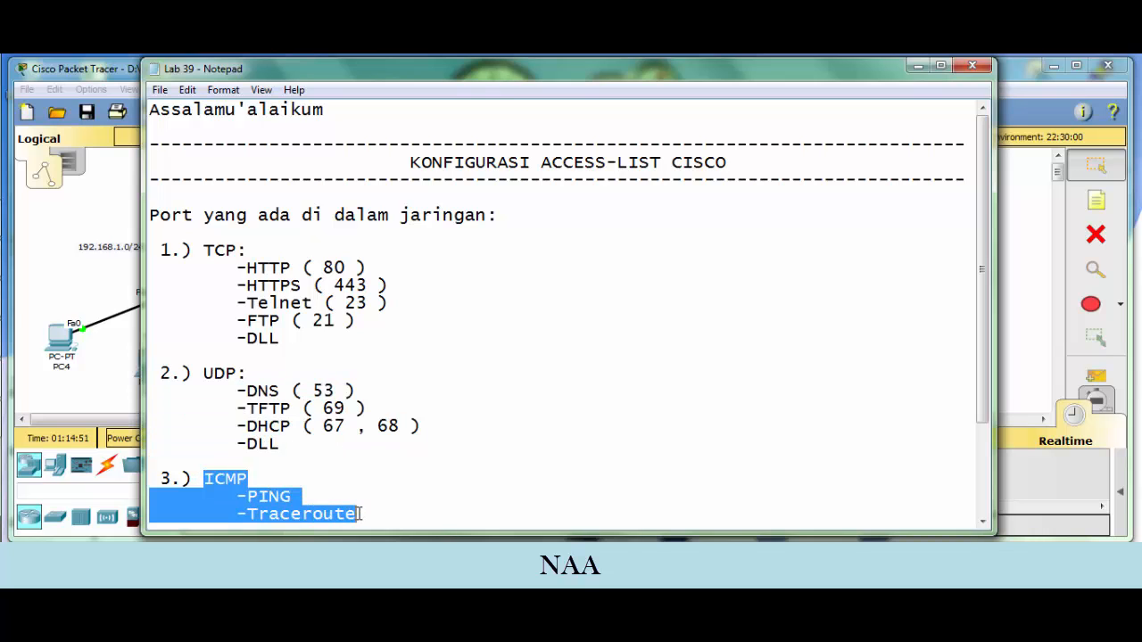
left_click(376, 487)
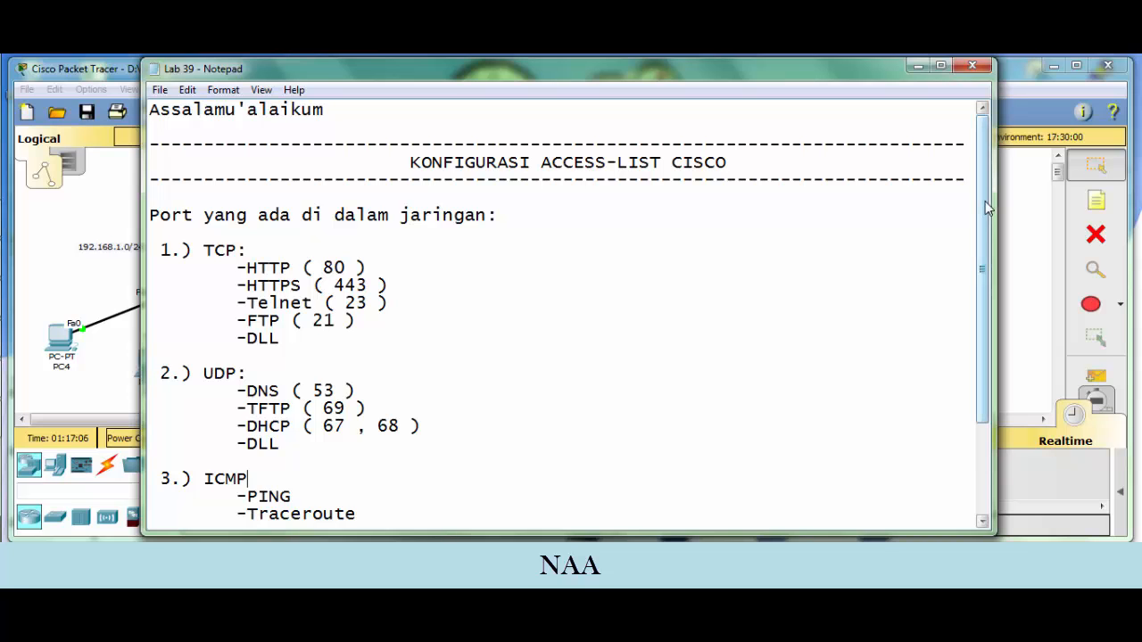
Examine the access-list operators in the notes, then minimize Notepad to return to the Packet Tracer topology
left_click_drag(985, 204, 987, 337)
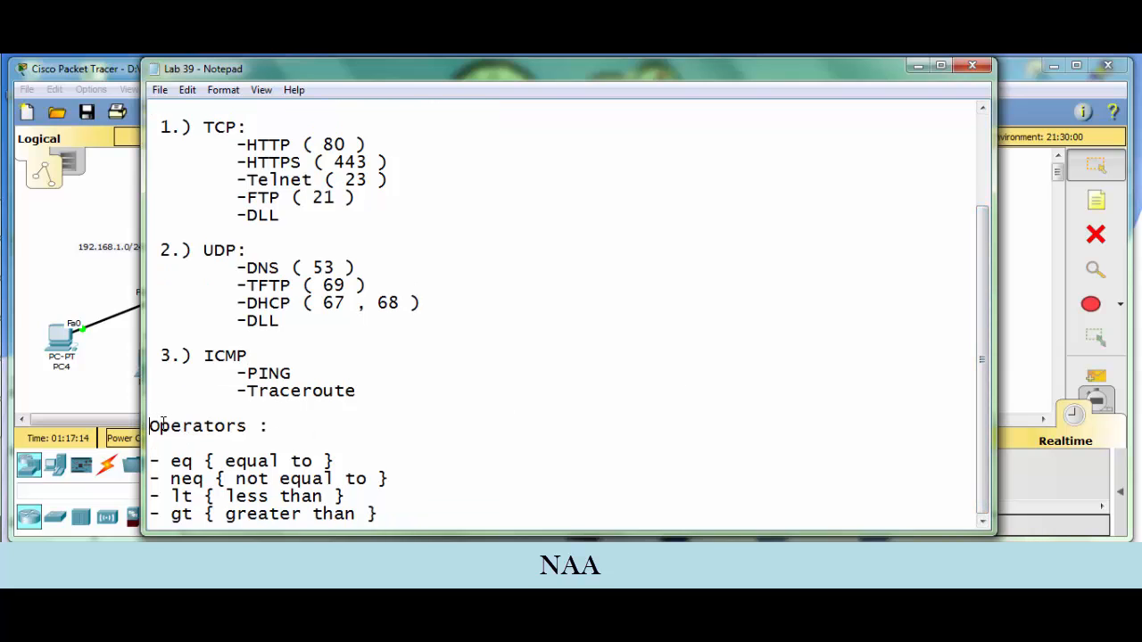
left_click_drag(150, 425, 375, 510)
left_click(464, 484)
left_click(972, 65)
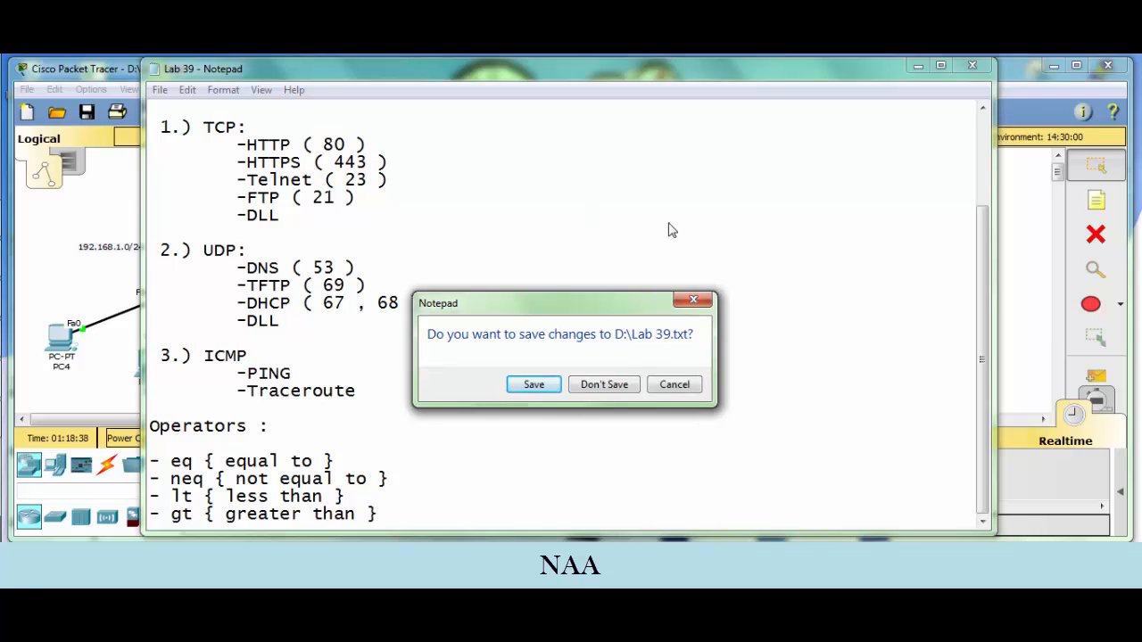
left_click(673, 385)
left_click(920, 65)
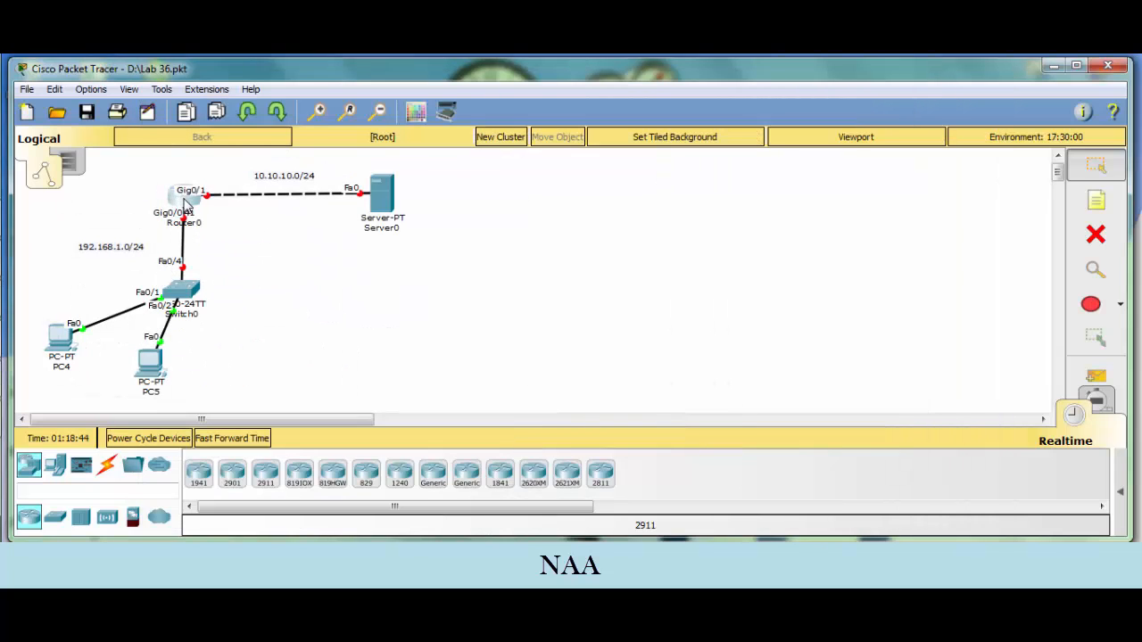
left_click(184, 197)
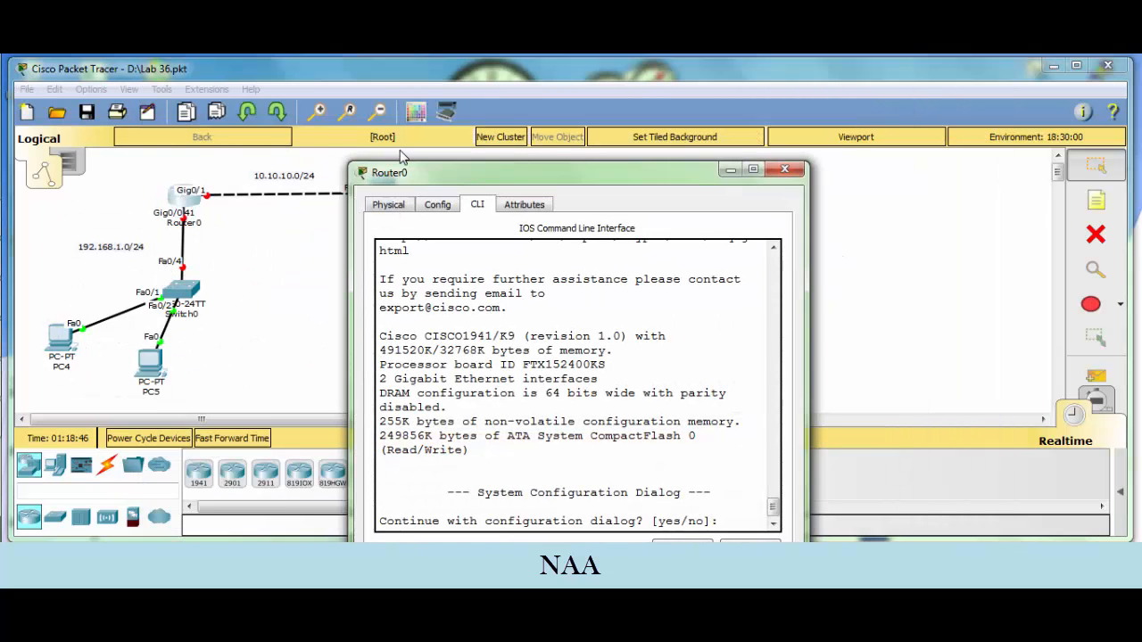
left_click_drag(444, 183, 501, 72)
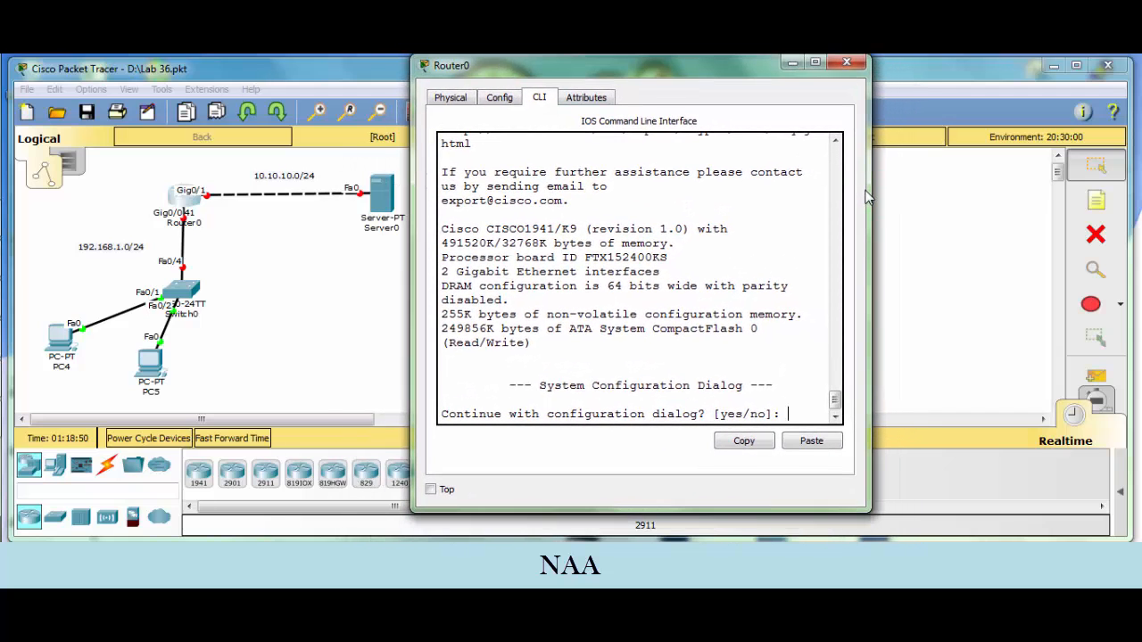
left_click_drag(867, 196, 1132, 183)
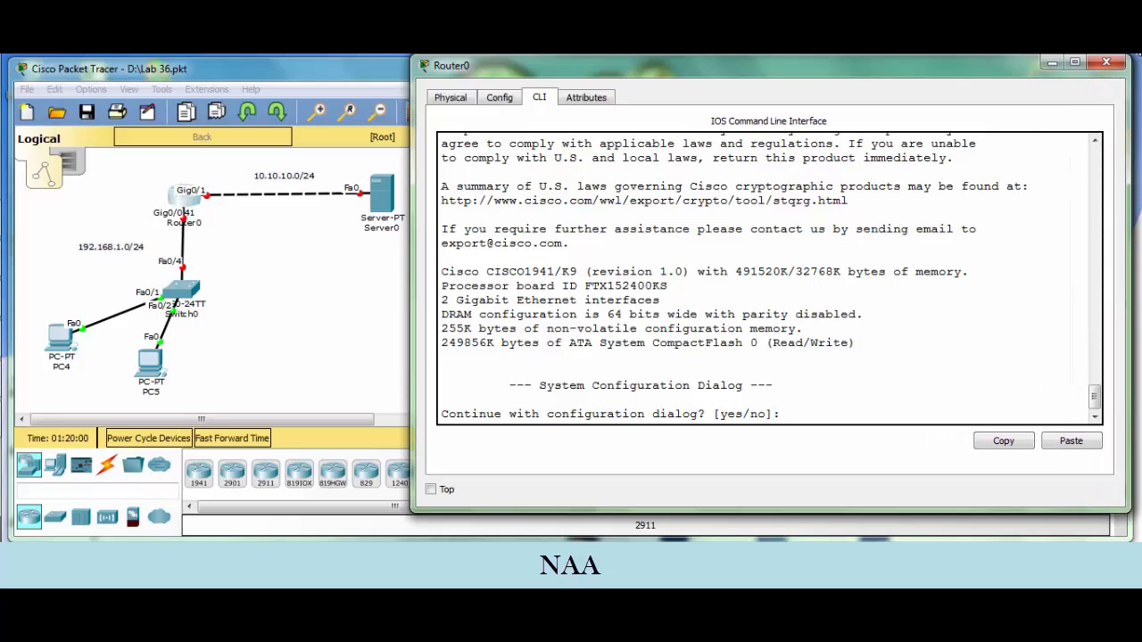
left_click(1106, 61)
Add a note below the router-server link headed "SIMULASI" with the line "PC-4 tidak bisa ping ke router dan server"
left_click(1097, 198)
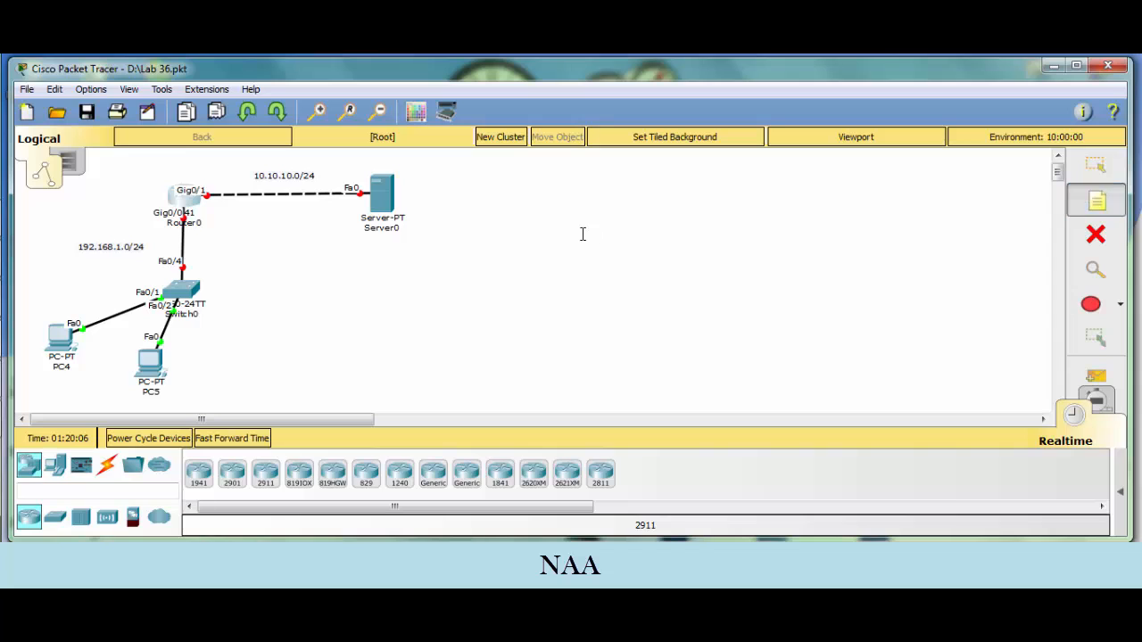
left_click(267, 255)
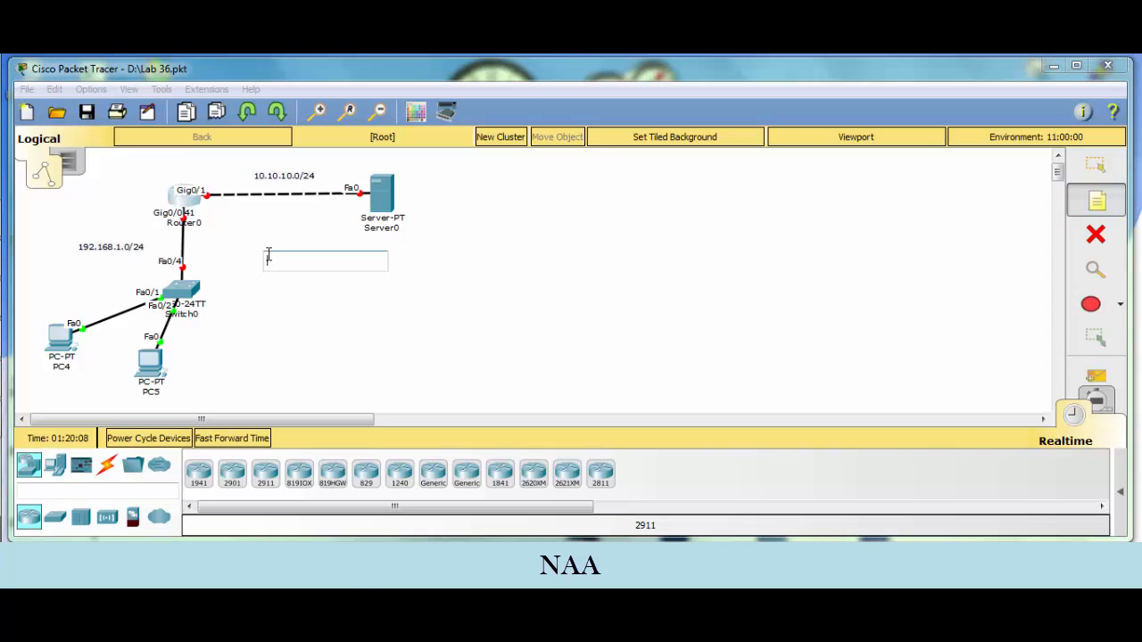
type("SIMULASI")
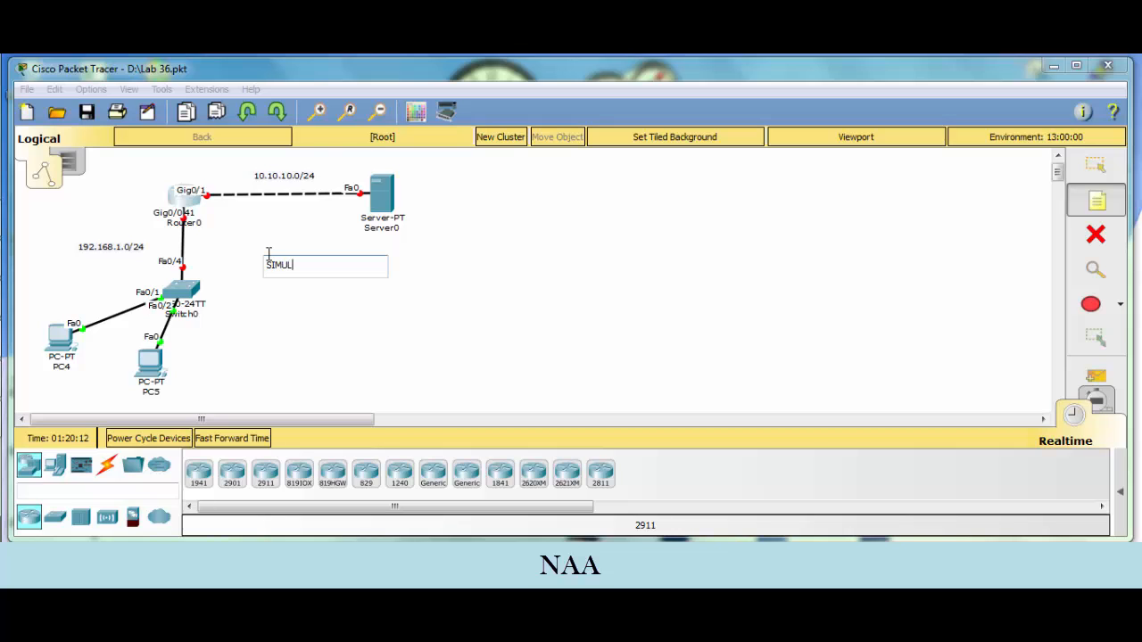
key("Return")
type("PC-")
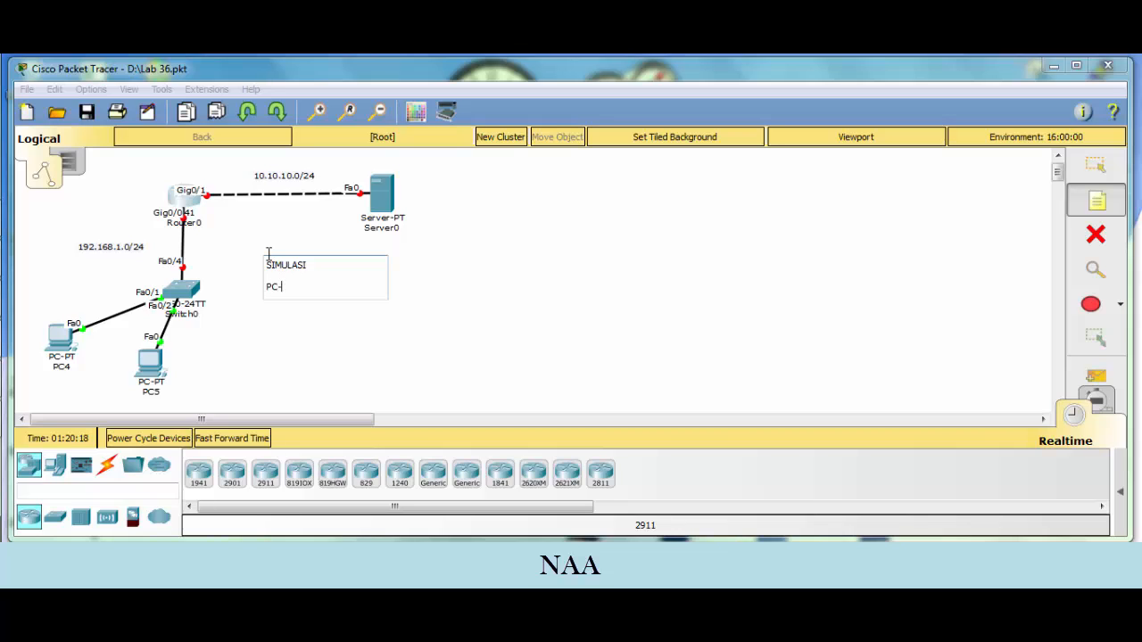
type("4 tidak bisa ping ke router")
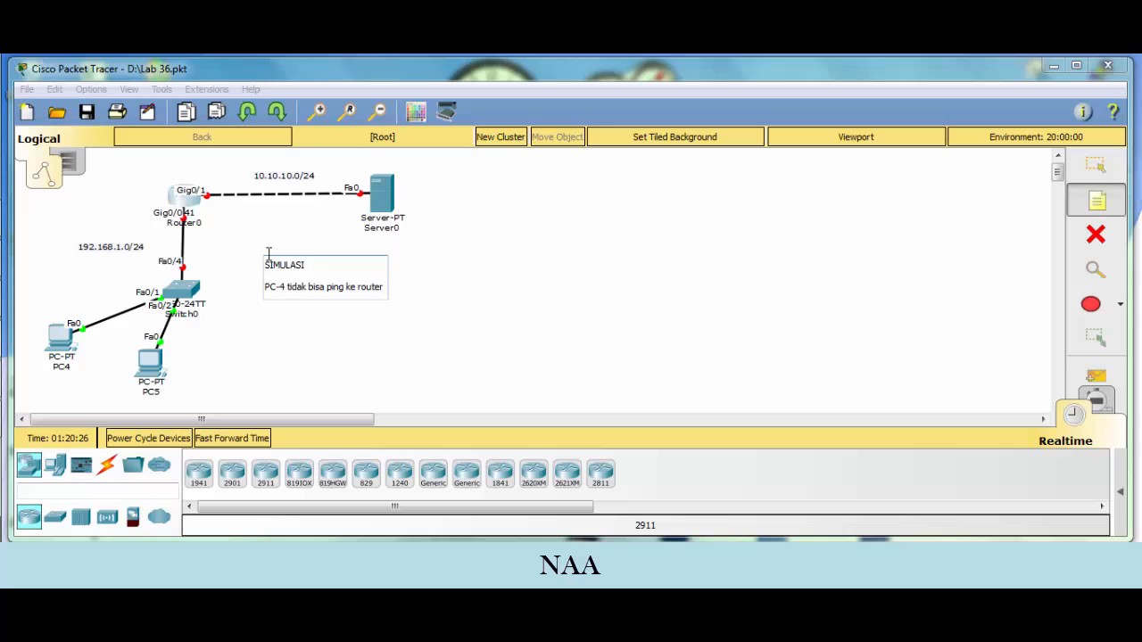
type(" dan serc")
type("ver")
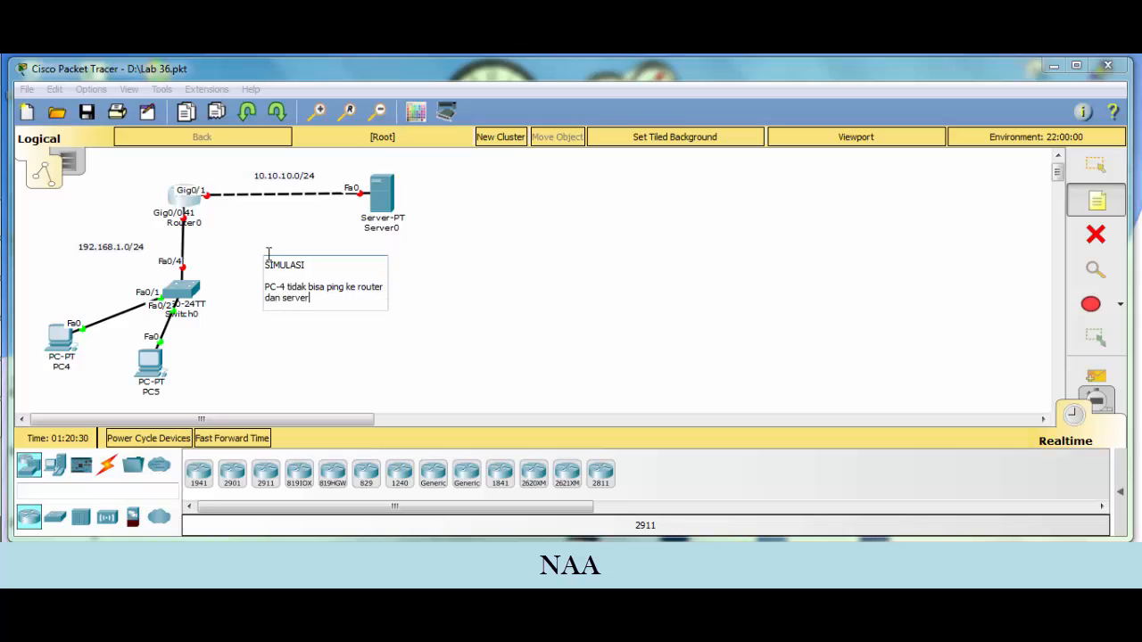
key("Return")
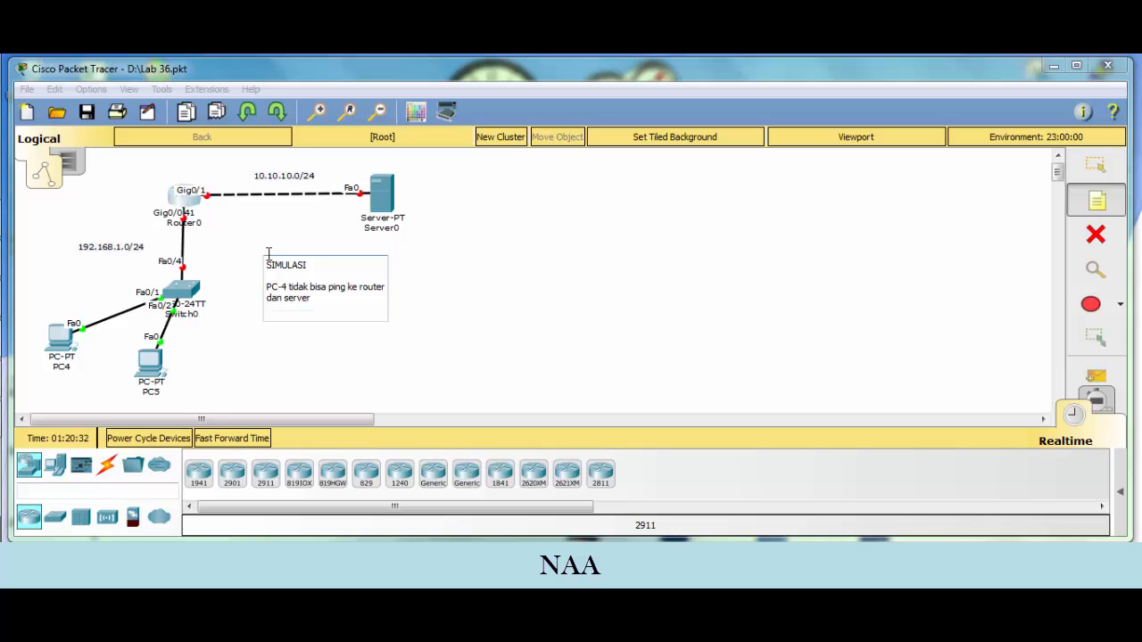
Add the line "SEDANGKAN" to the note below the PC-4 rule
type("SEDANKAN")
key("BackSpace")
key("BackSpace")
key("BackSpace")
key("BackSpace")
type("GKAN")
key("Return")
Finish the note with the line "PC-5 bisa ping ke router dan server" and return to the Select tool
type("P")
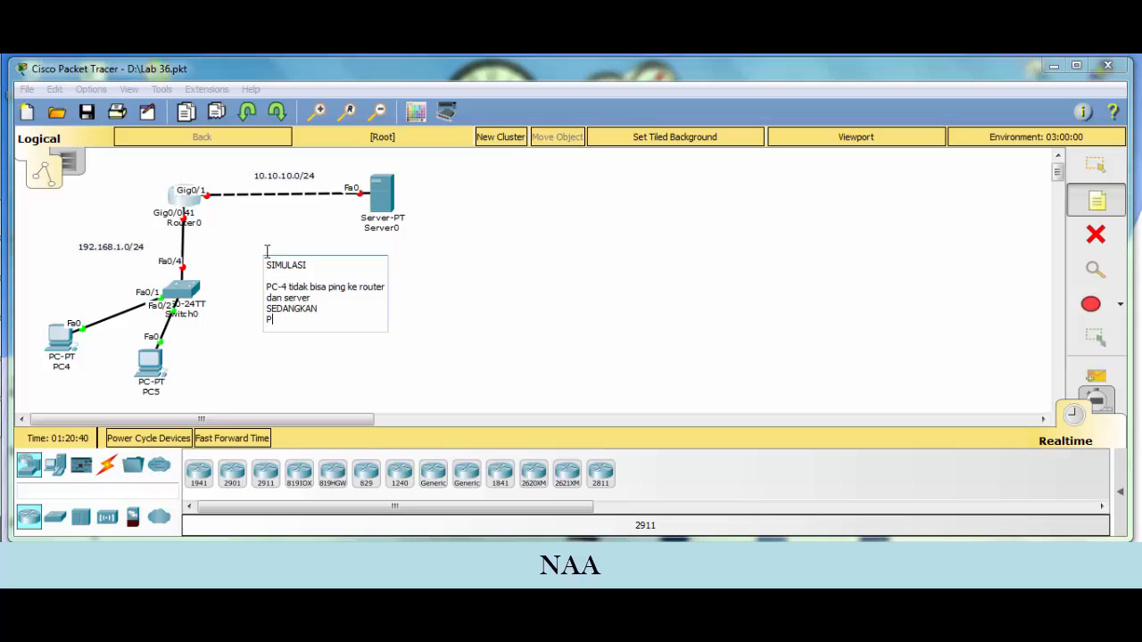
type("C0-4")
key("BackSpace")
type("5")
key("Return")
key("Up")
type("bisa")
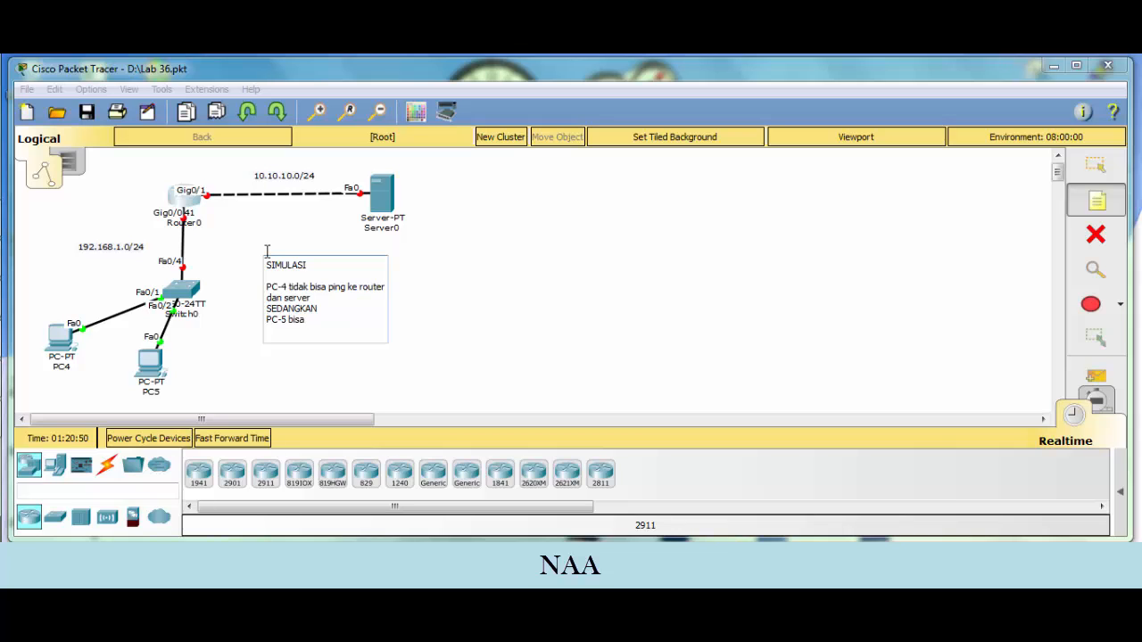
type(" ping ke")
type(" s")
type("outer dan ser")
type("ve")
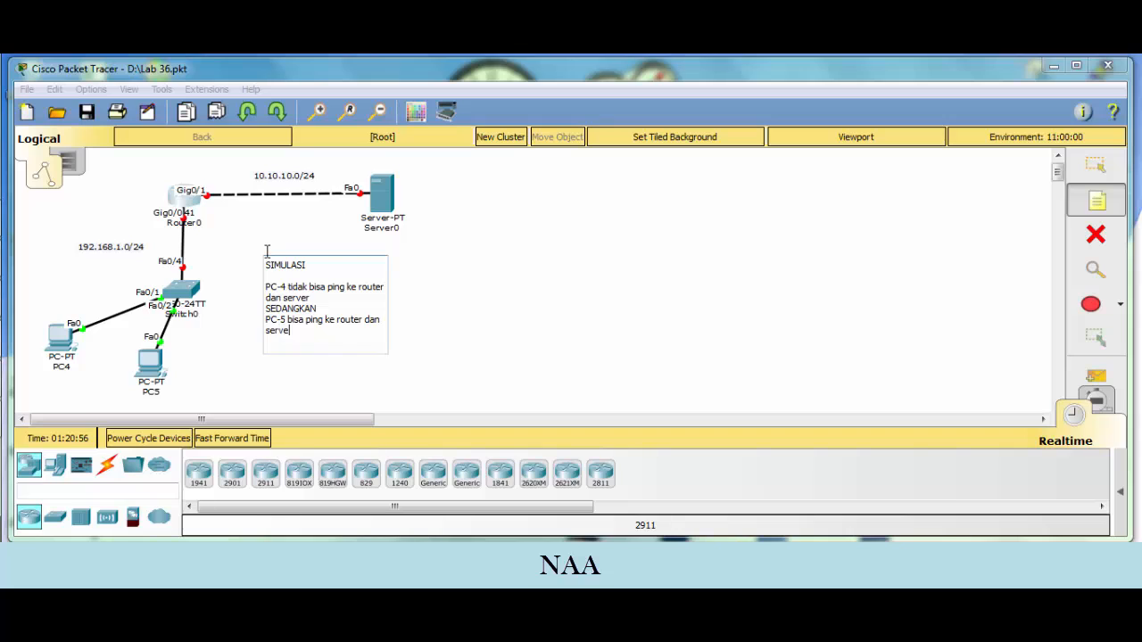
type("r")
key("Return")
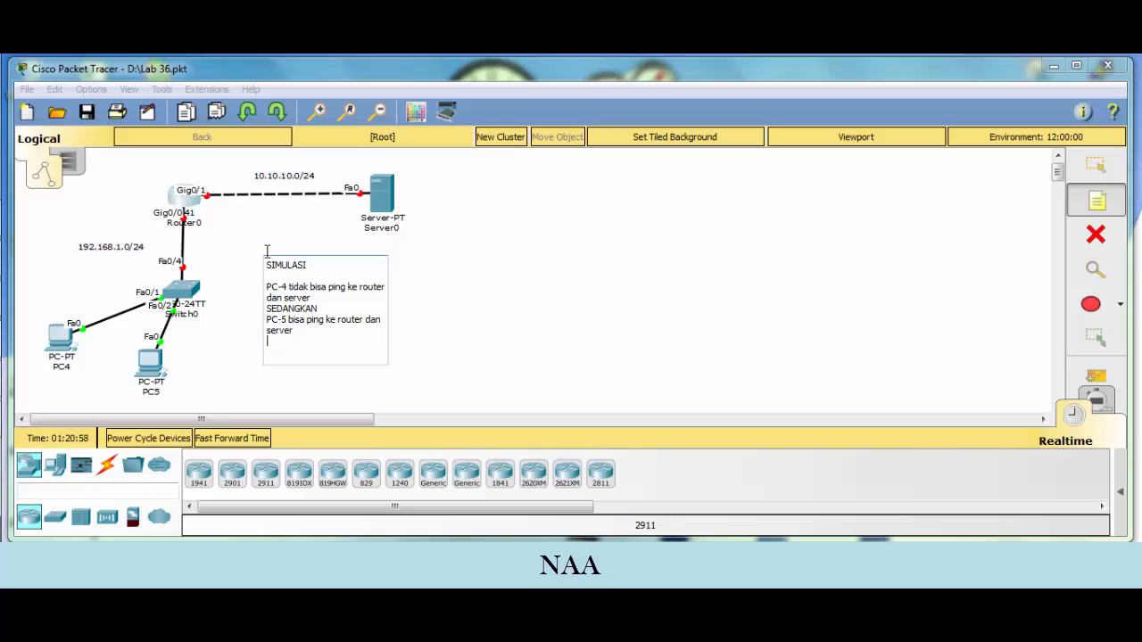
left_click(528, 244)
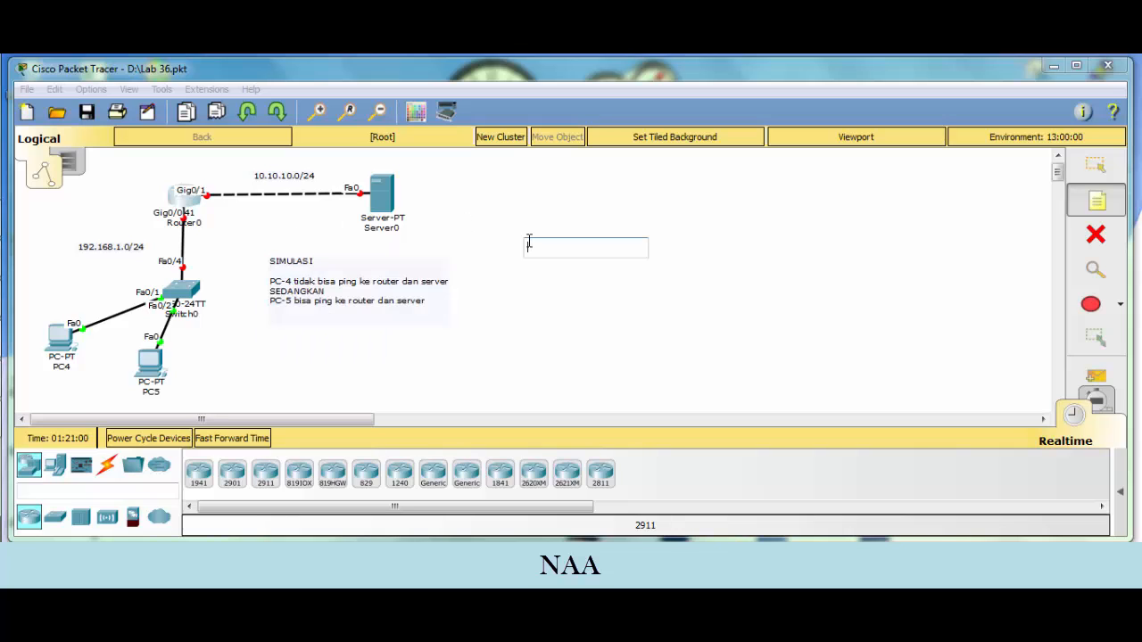
left_click(1083, 174)
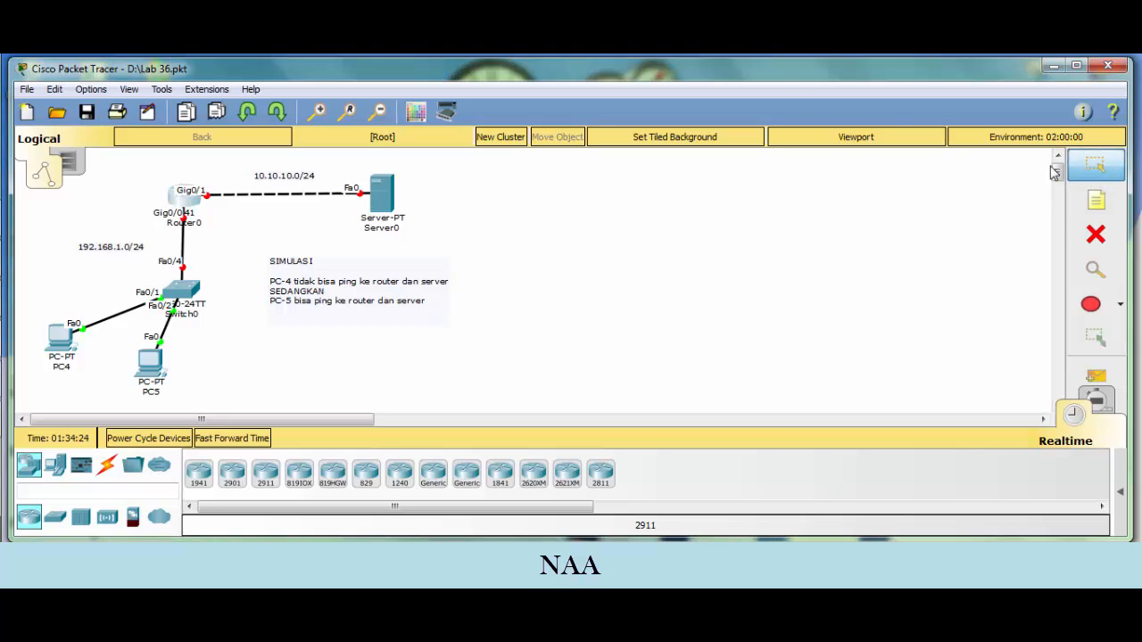
Open Router0's command line in a widened window, decline the initial configuration dialog, and enter privileged mode with "en"
left_click(185, 194)
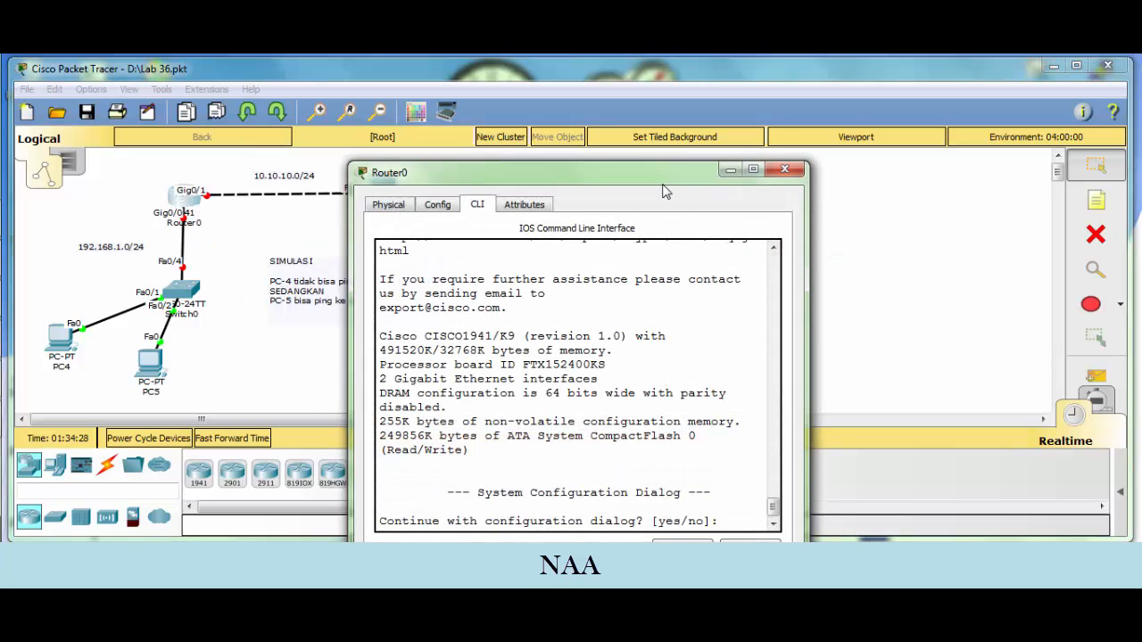
left_click_drag(663, 178, 729, 103)
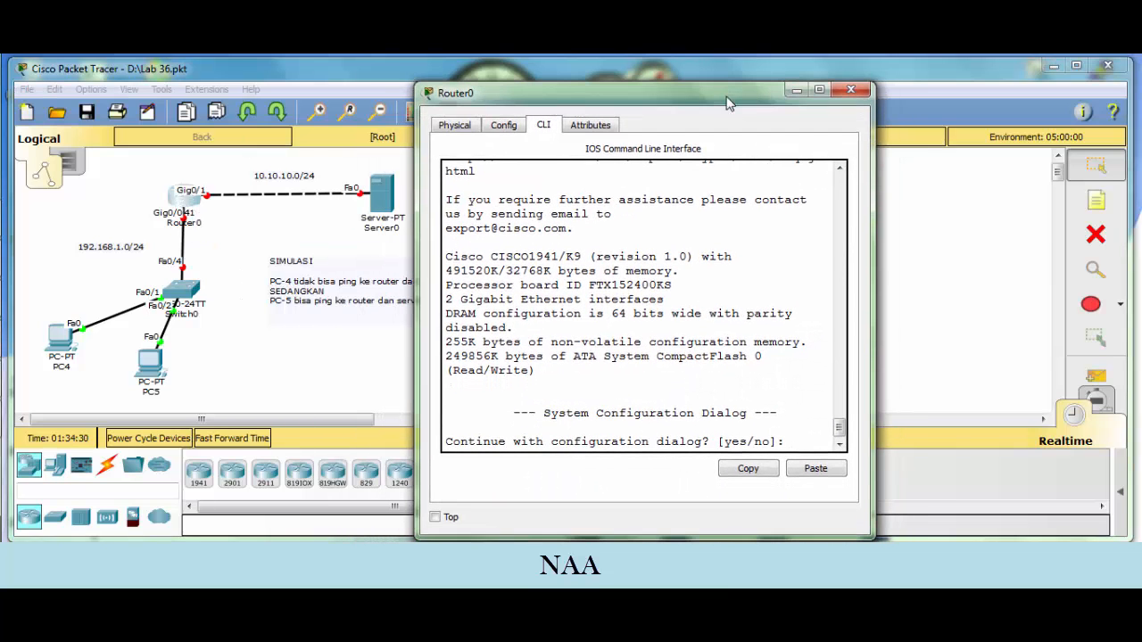
left_click_drag(880, 244, 1047, 239)
type("no")
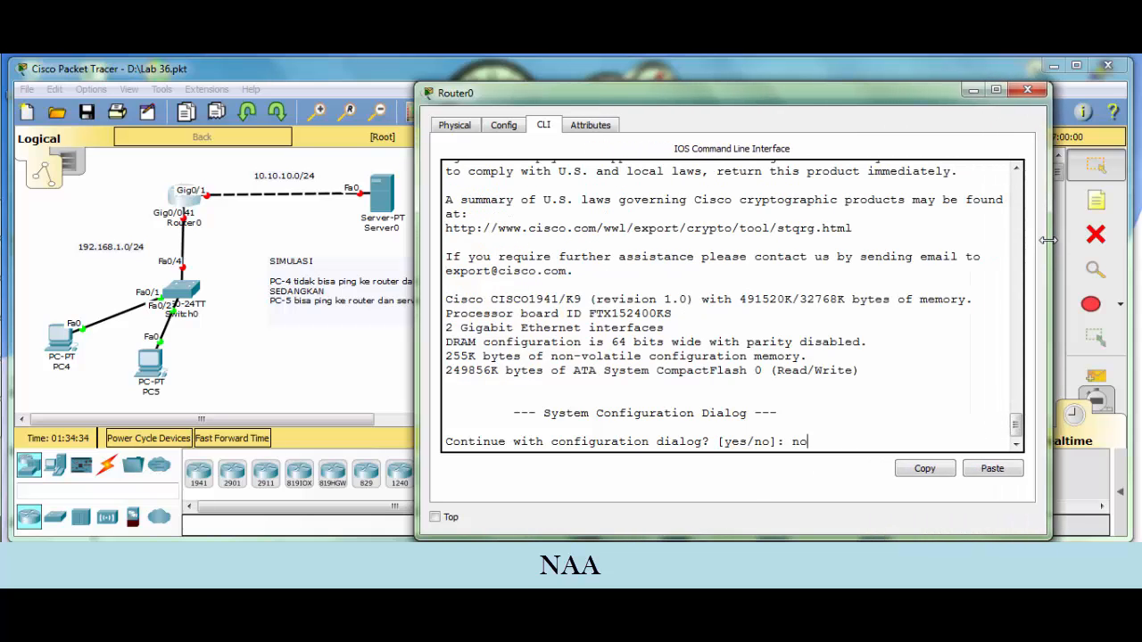
key("Return")
left_click_drag(1048, 239, 1098, 242)
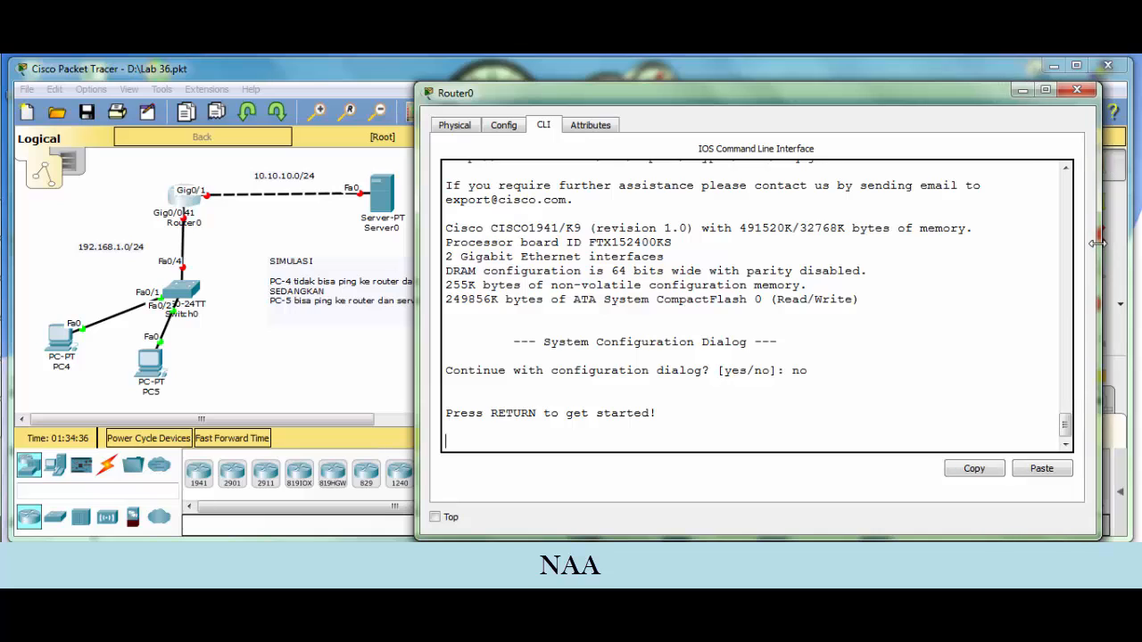
key("Return")
type("en'")
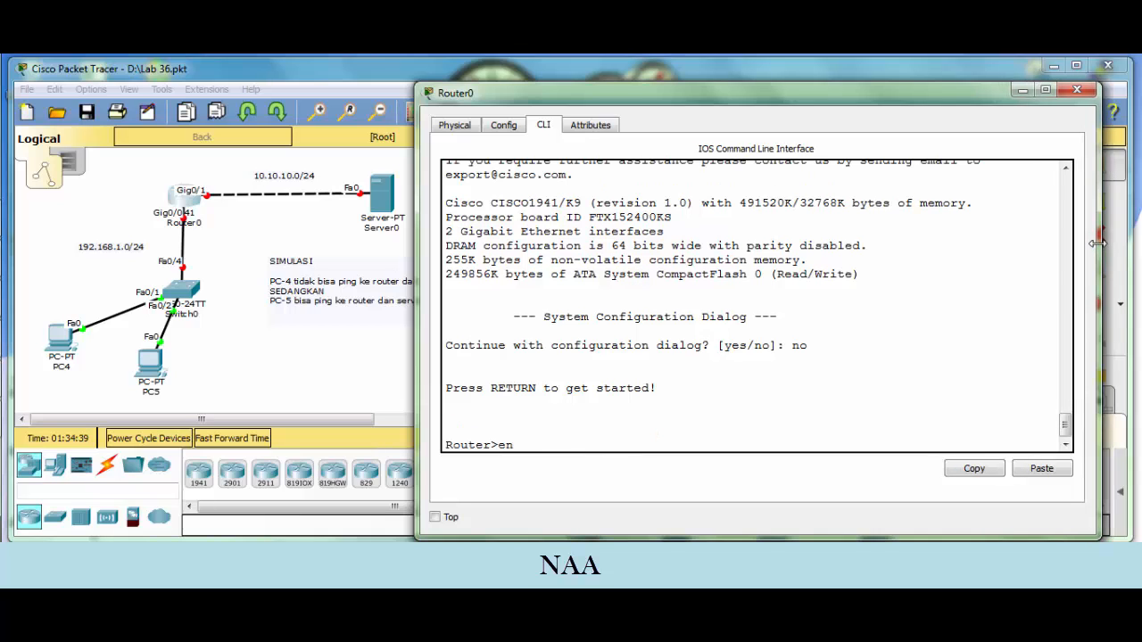
key("Return")
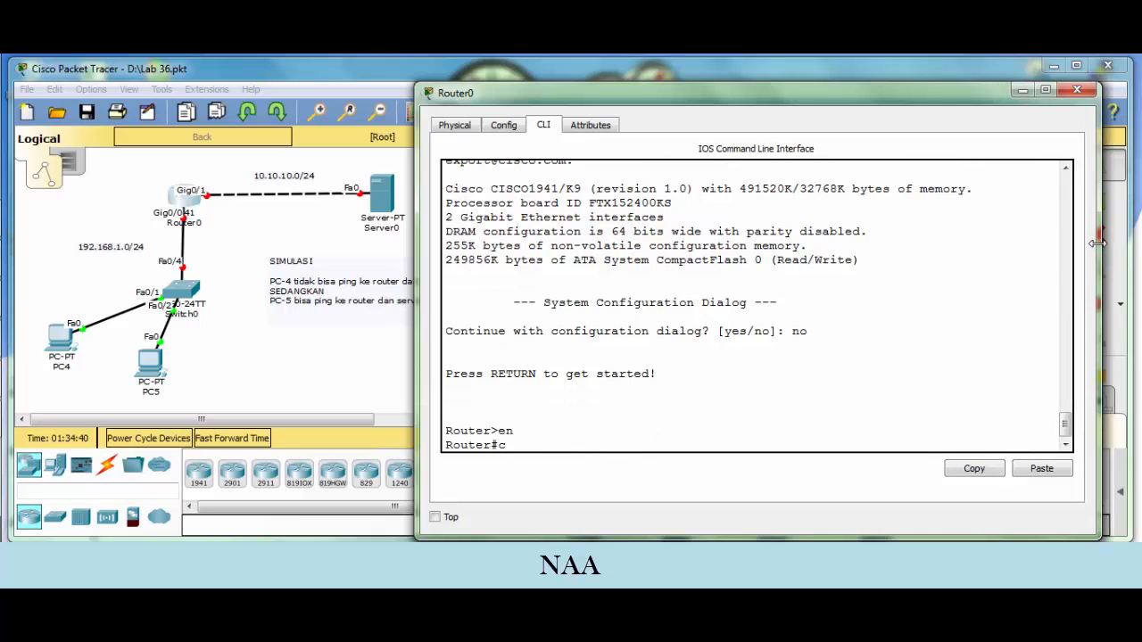
Copy the file "coba" from flash to the running configuration on Router0, accepting the default destination filename
key("BackSpace")
type("copy flash: run")
key("Tab")
key("Return")
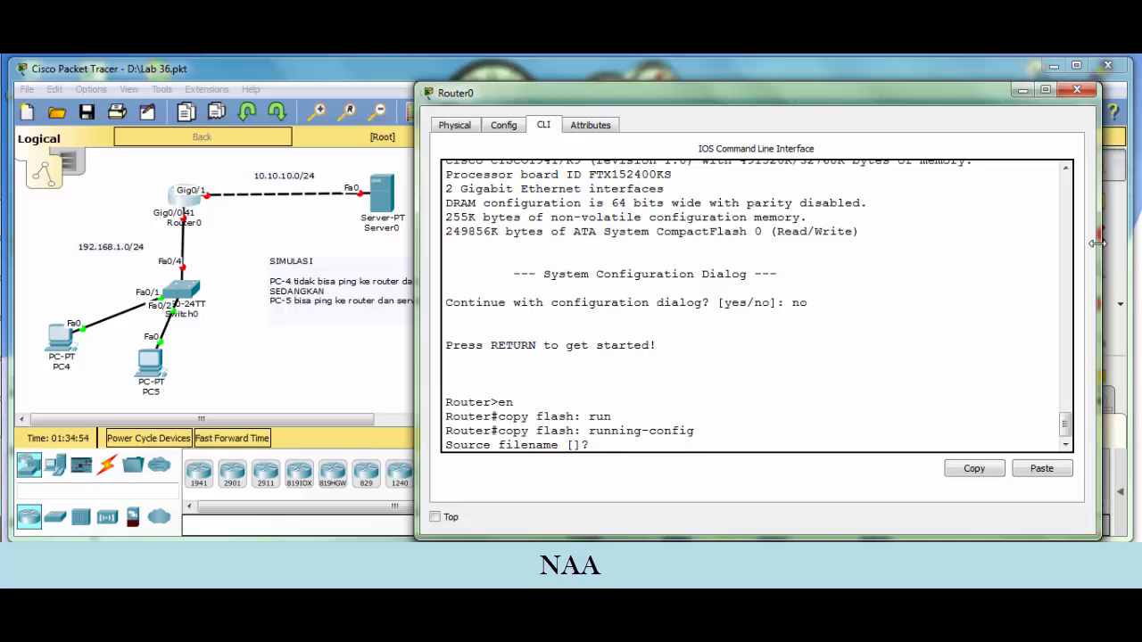
type("coba")
key("Return")
key("Return")
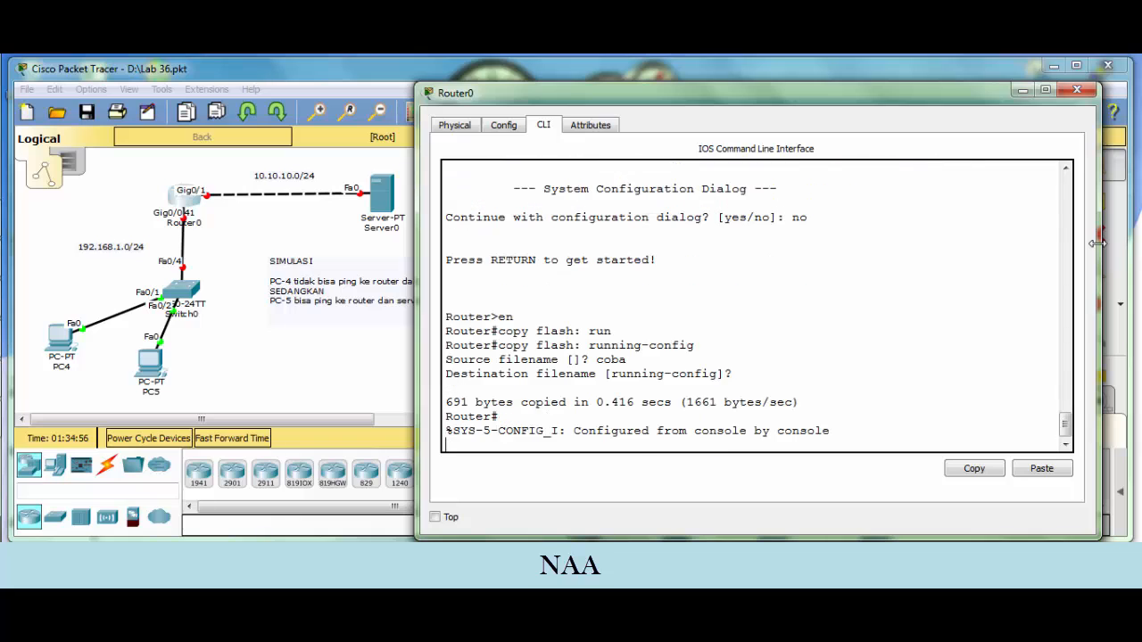
key("Return")
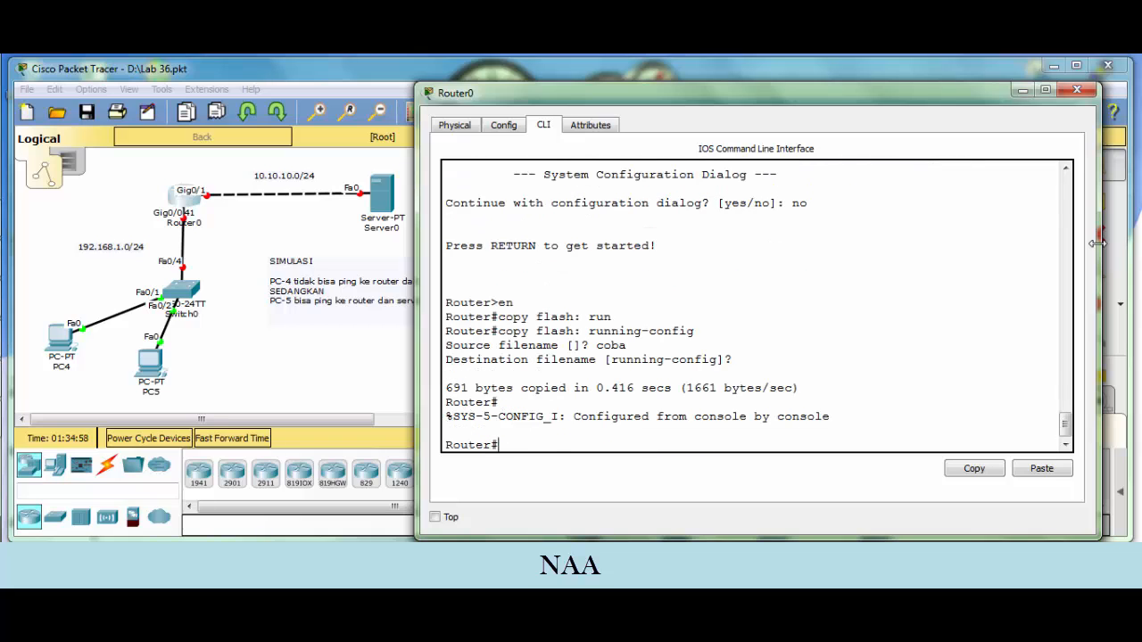
Enter global configuration mode and enable interface g0/0 with "no sh"
type("conf t")
key("Return")
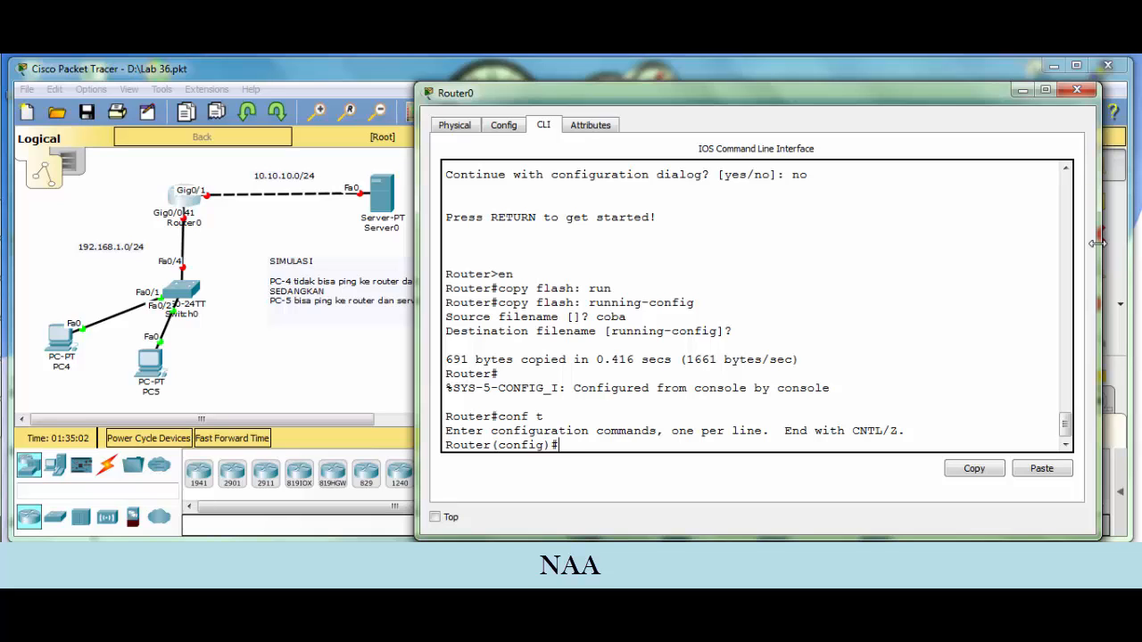
type("int g0/0")
key("Return")
type("no")
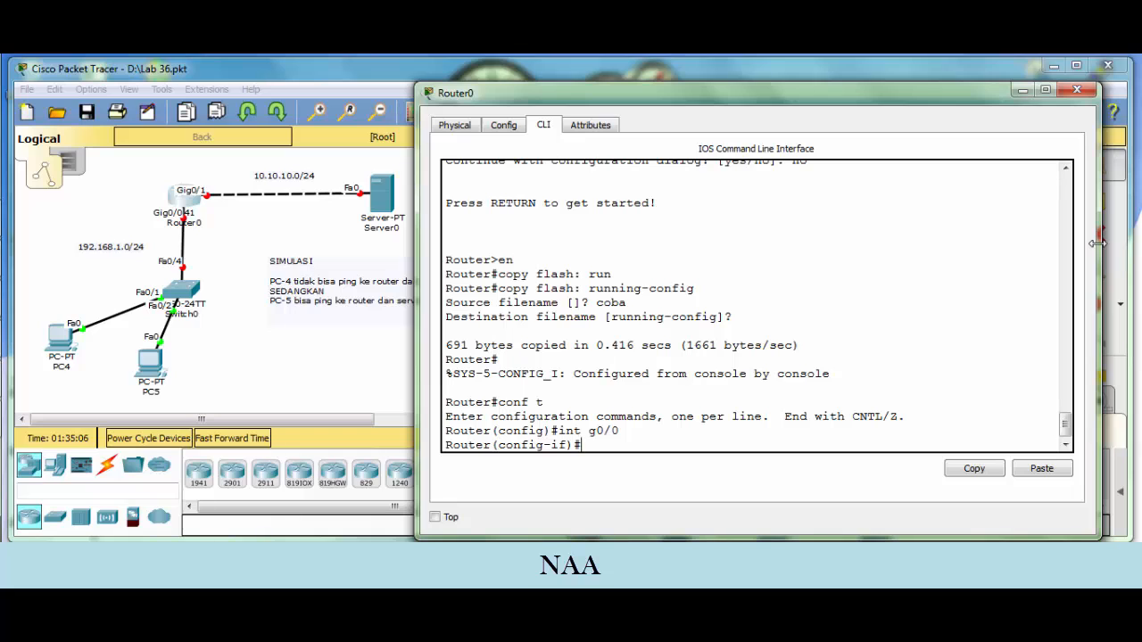
type(" sh")
key("Return")
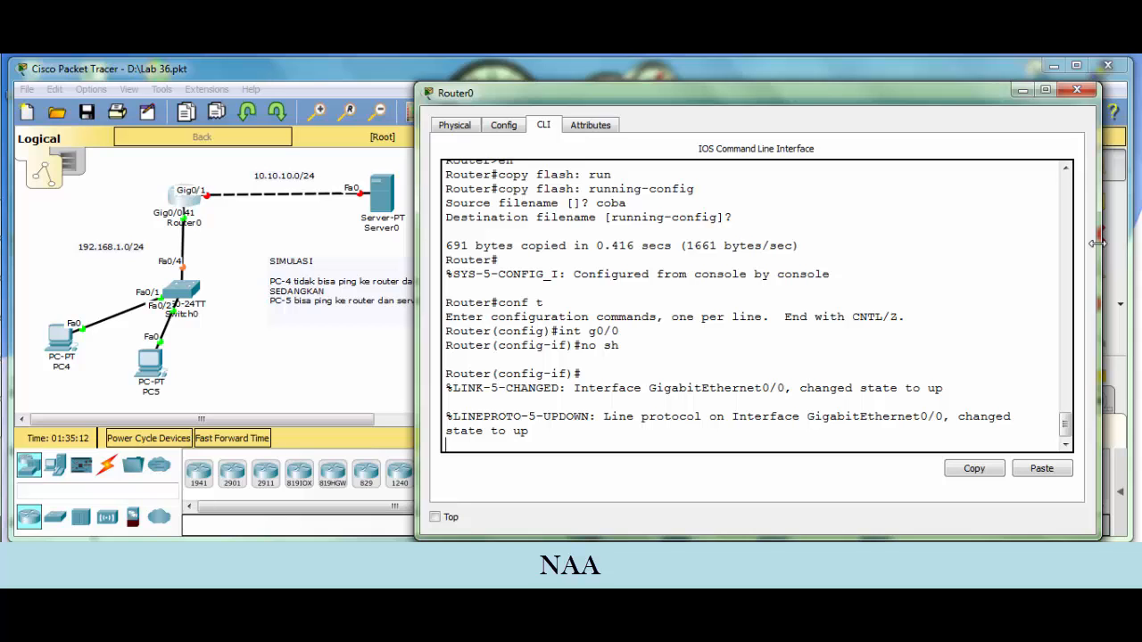
Enable interface g0/1 with "no sh" and exit back to global configuration mode
type("int g0/1")
key("Return")
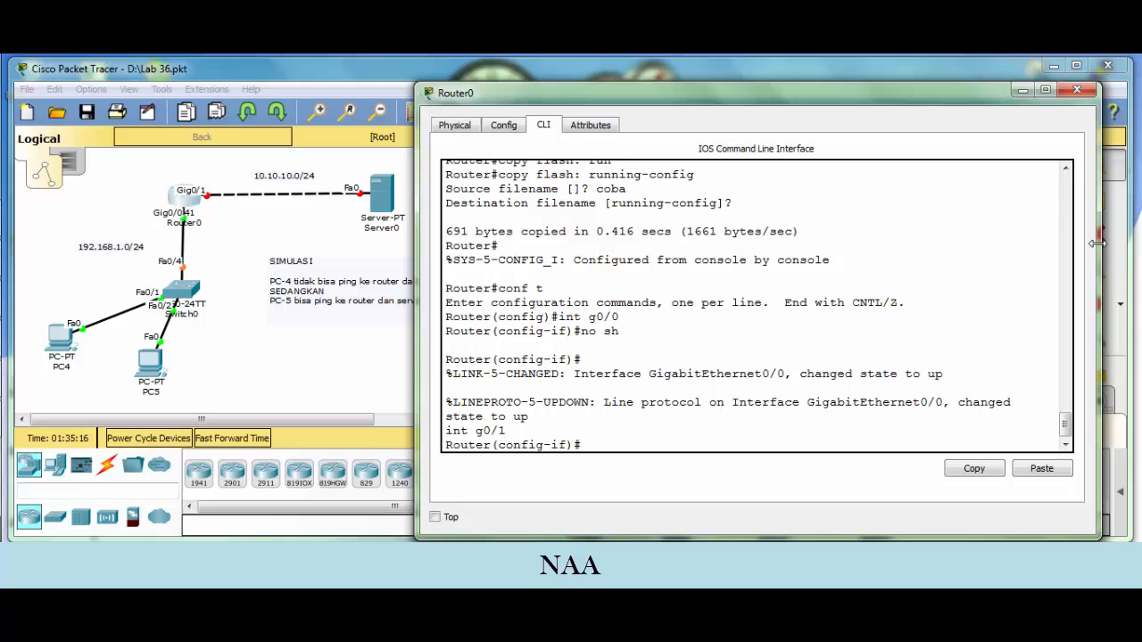
type("nio")
key("BackSpace")
key("BackSpace")
type("o sh")
key("Return")
type("e")
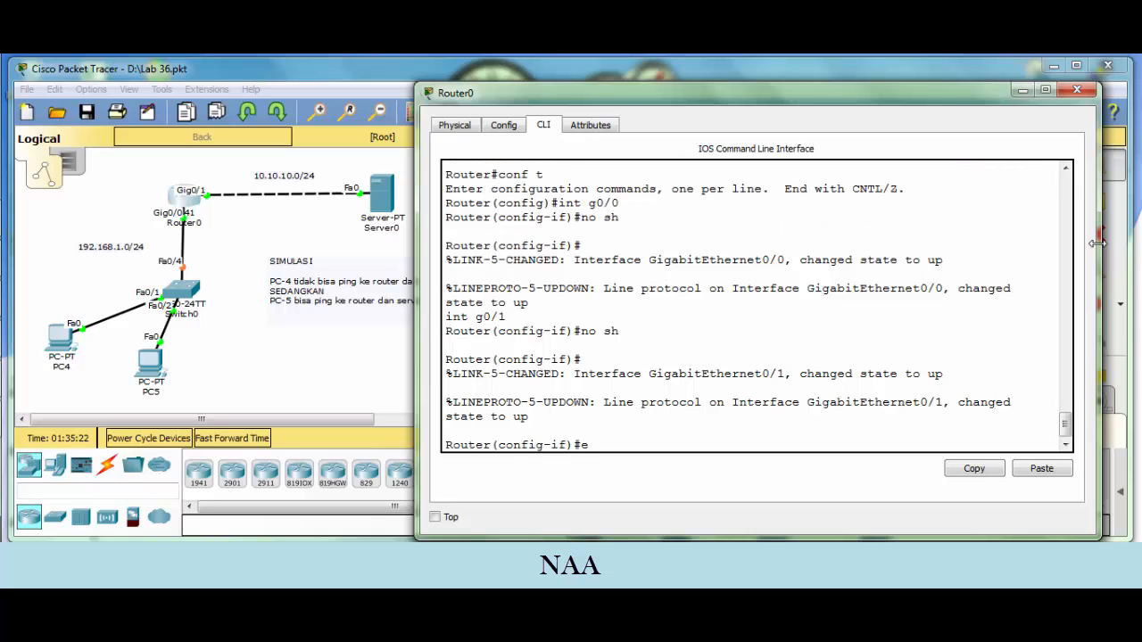
type("x")
key("Return")
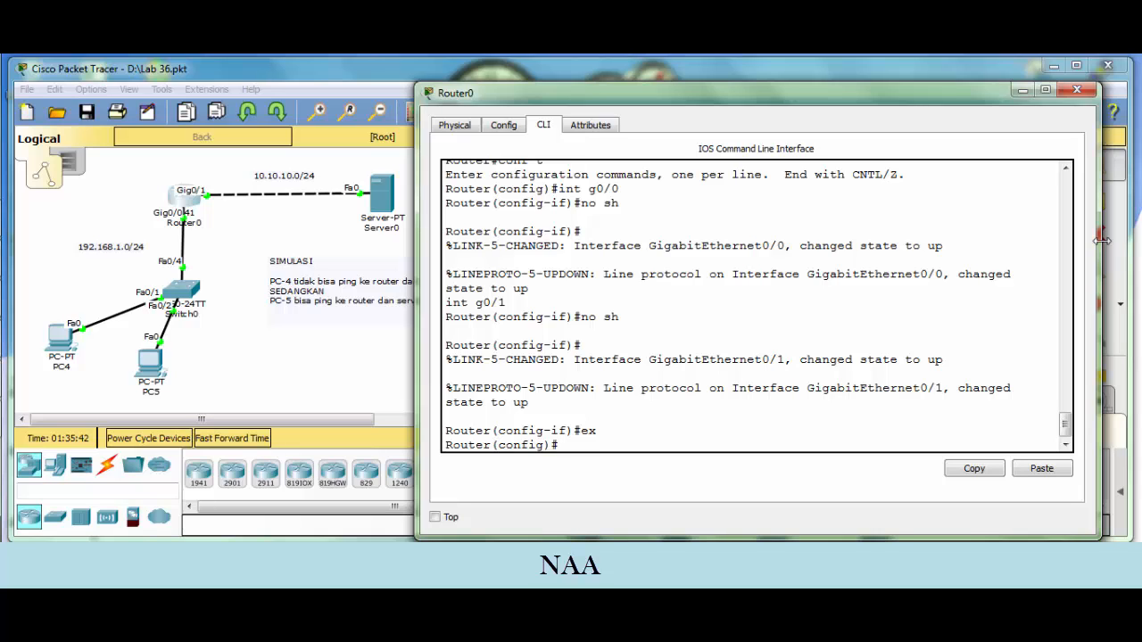
Set the router's hostname to R1
type("host R1")
key("Return")
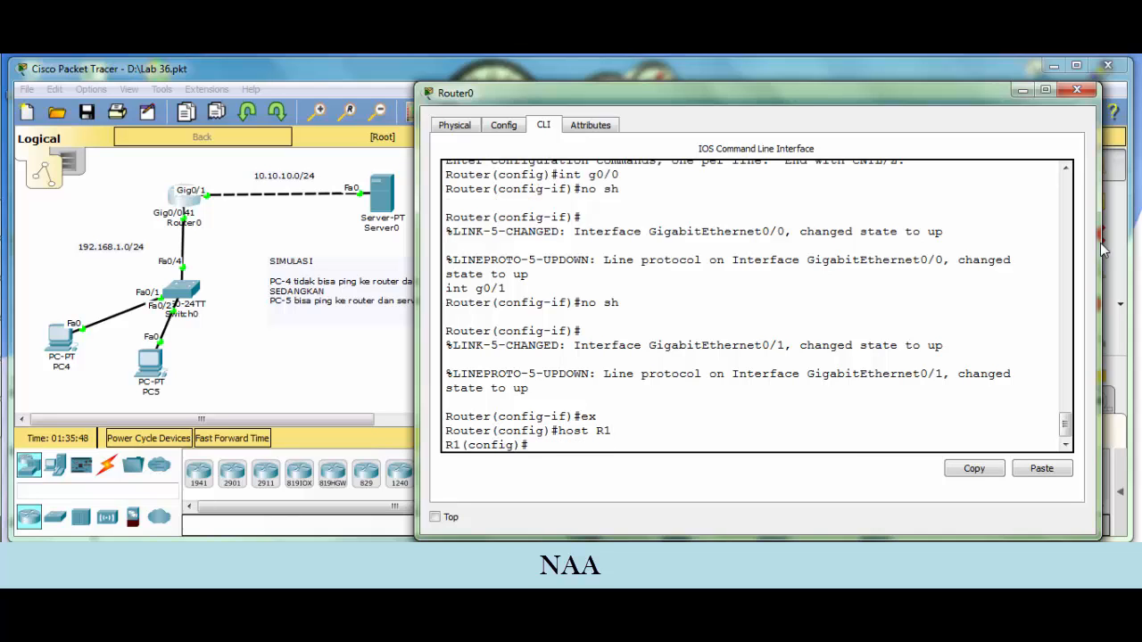
key("Return")
key("Return")
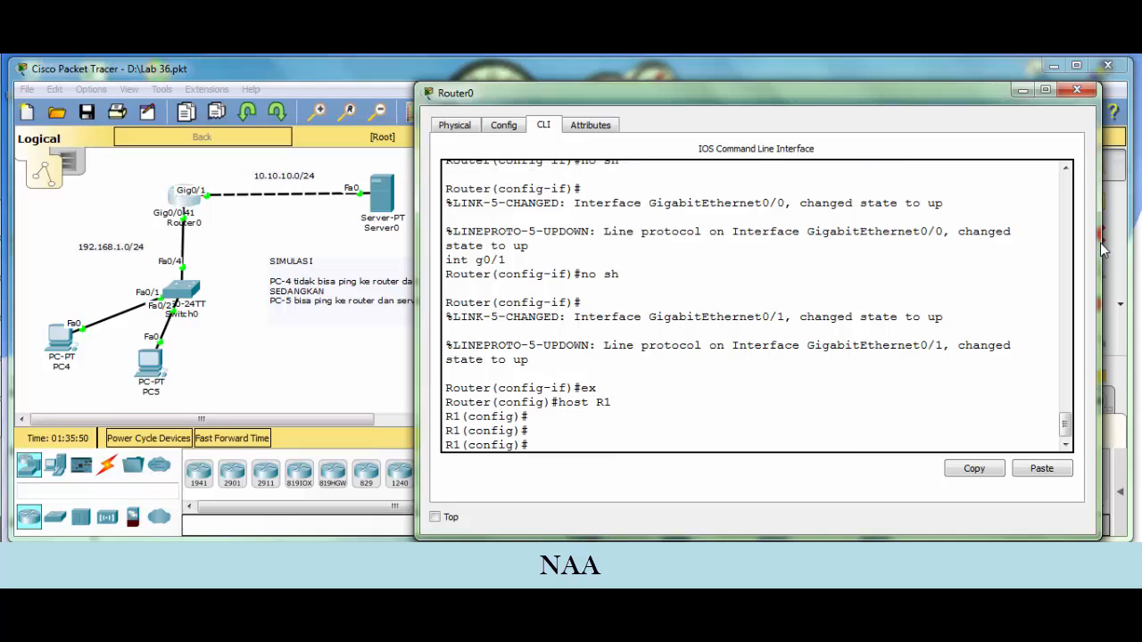
Begin a deny rule in access-list 110 and list its protocol options with "?"
type("acce")
key("Tab")
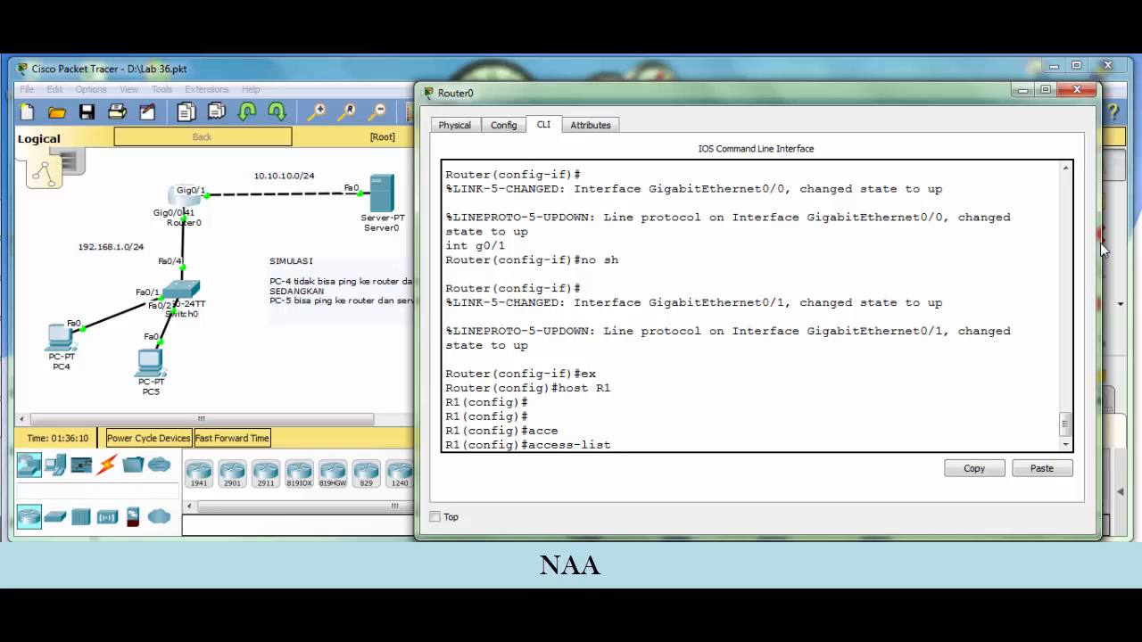
type("100")
key("BackSpace")
key("BackSpace")
type("20")
key("BackSpace")
type("10")
type("deny ?")
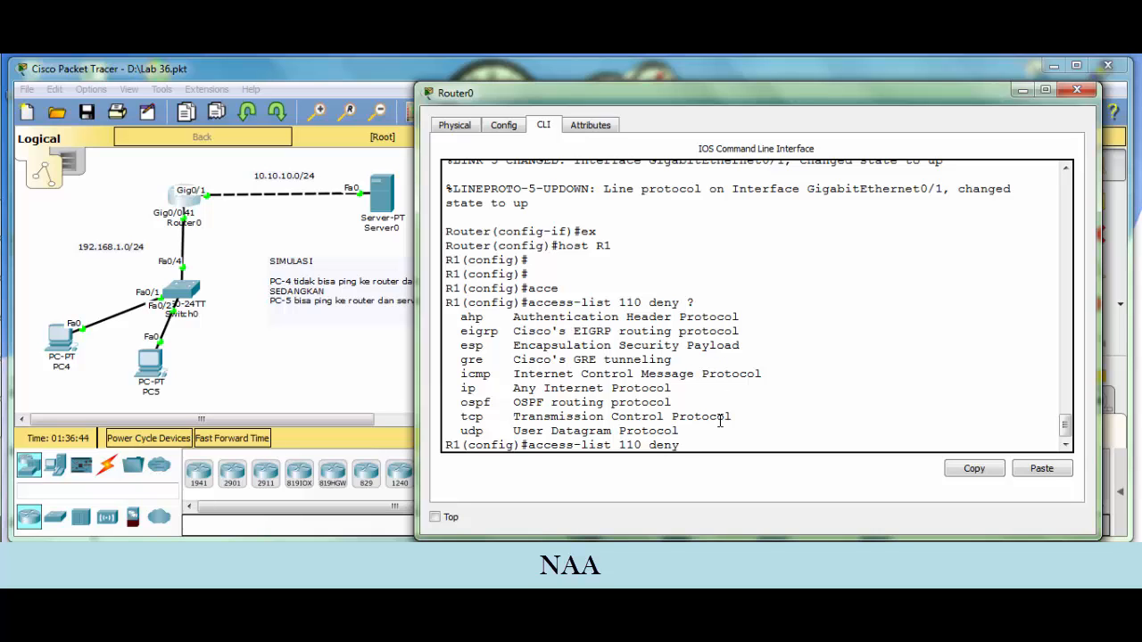
Extend the deny rule with icmp and source host 192.168.1.2, querying the source and destination options with "?"
type("icmp")
type("?")
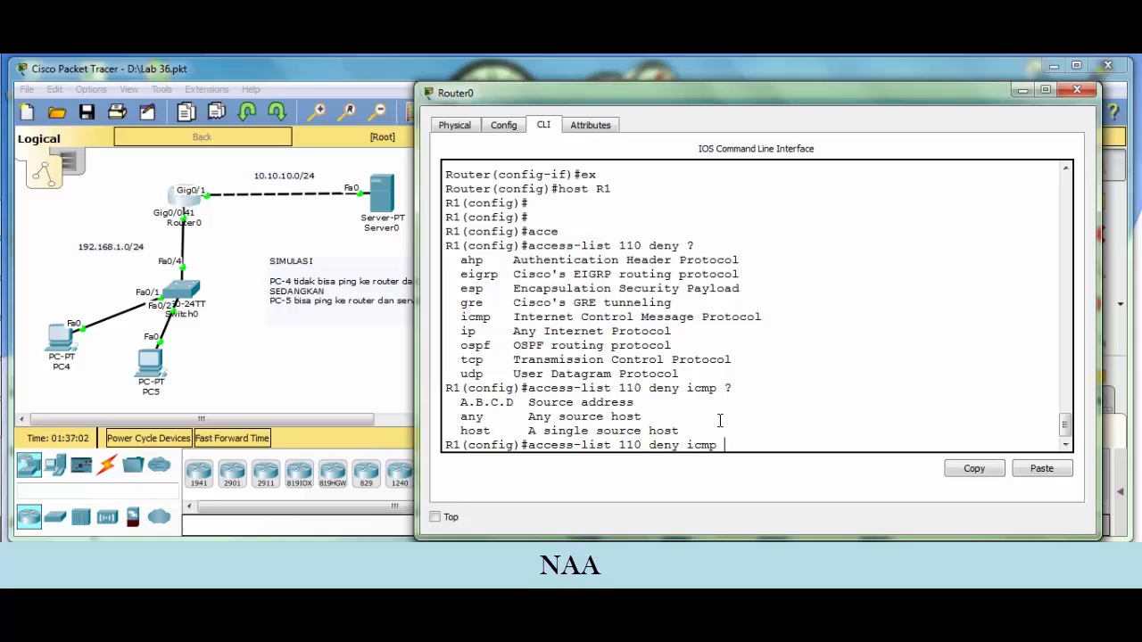
type("host 192.168.1.2 ?")
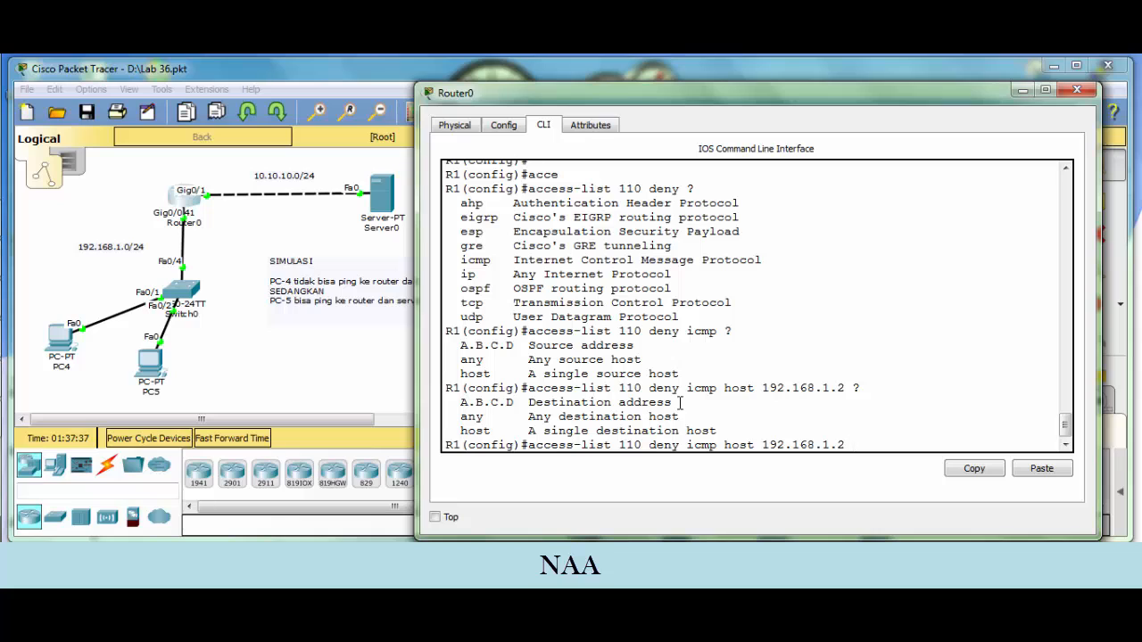
Examine the destination address, any and host options in the help output for the deny rule
left_click_drag(675, 402, 455, 408)
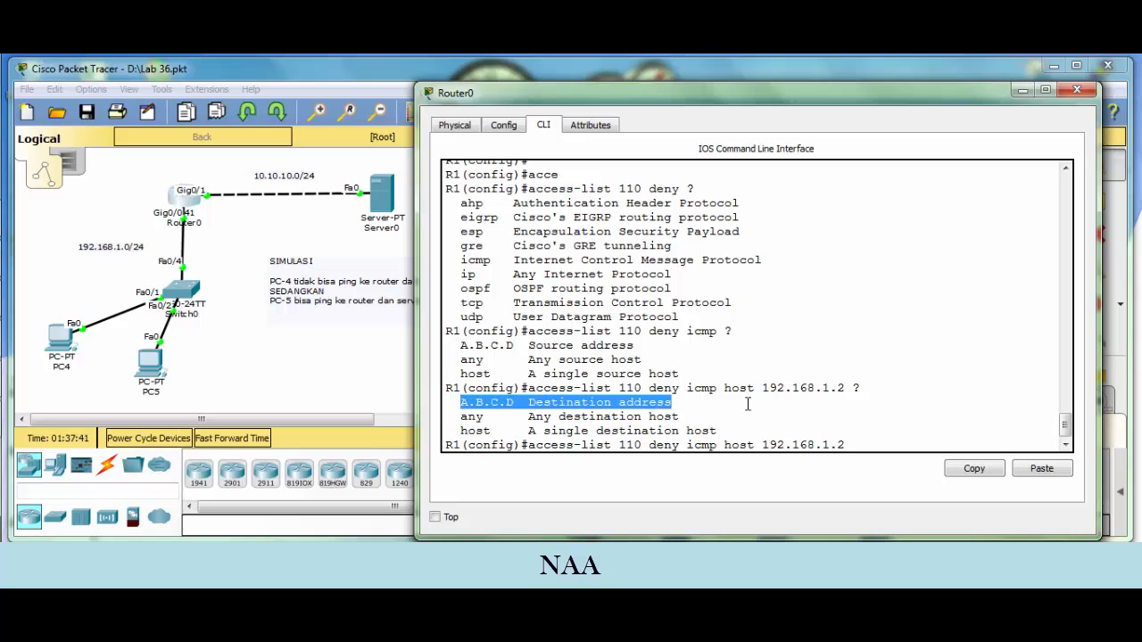
left_click(748, 404)
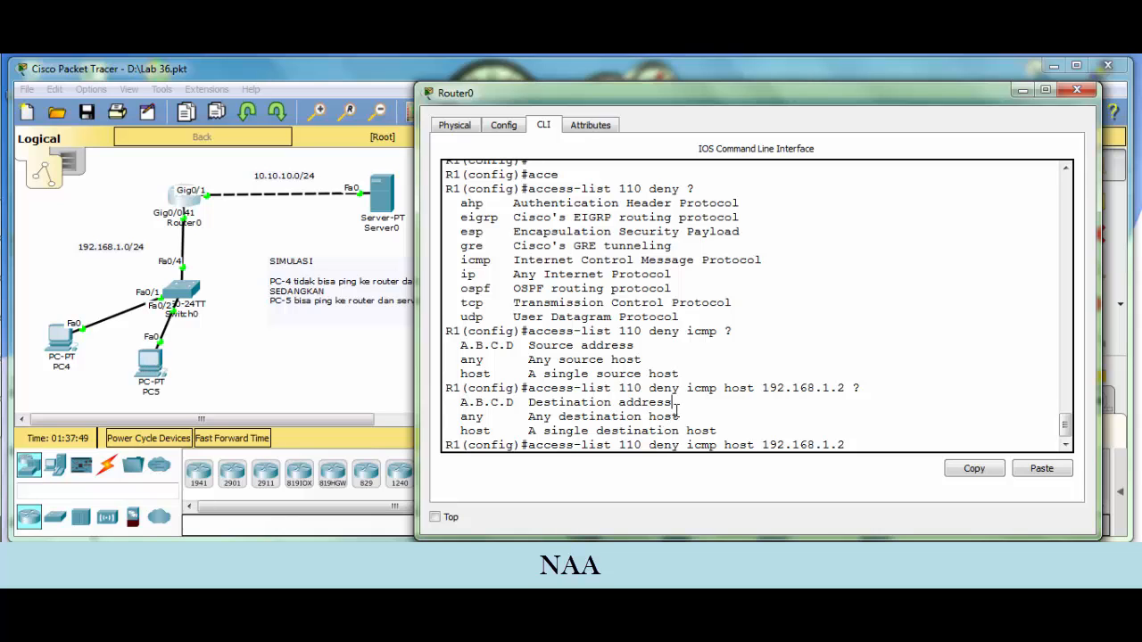
left_click_drag(675, 402, 454, 402)
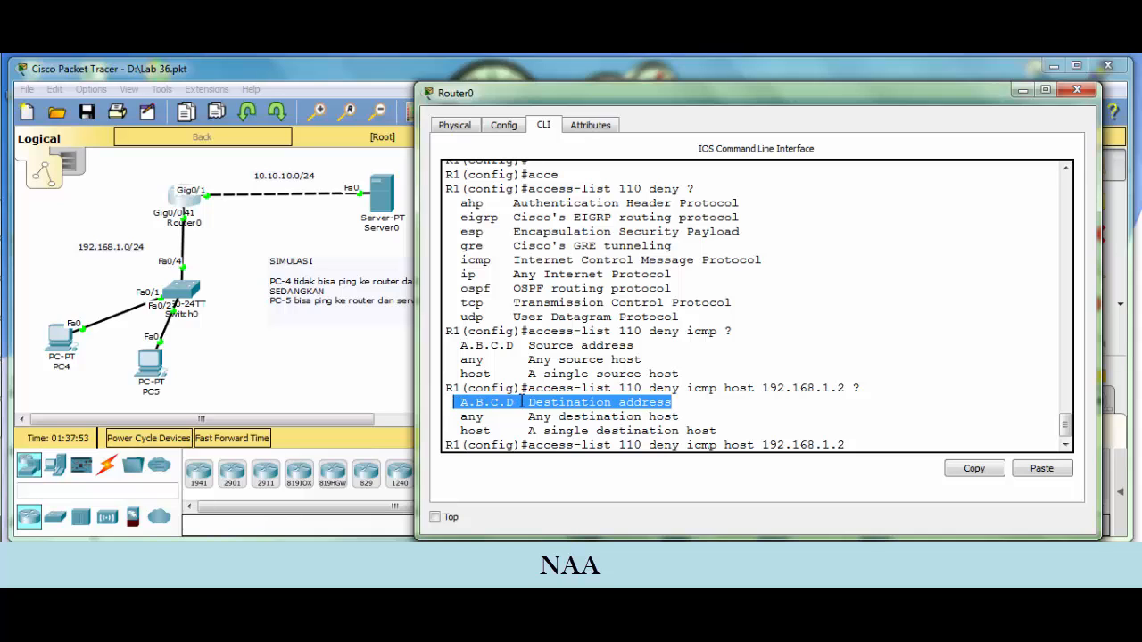
left_click(522, 403)
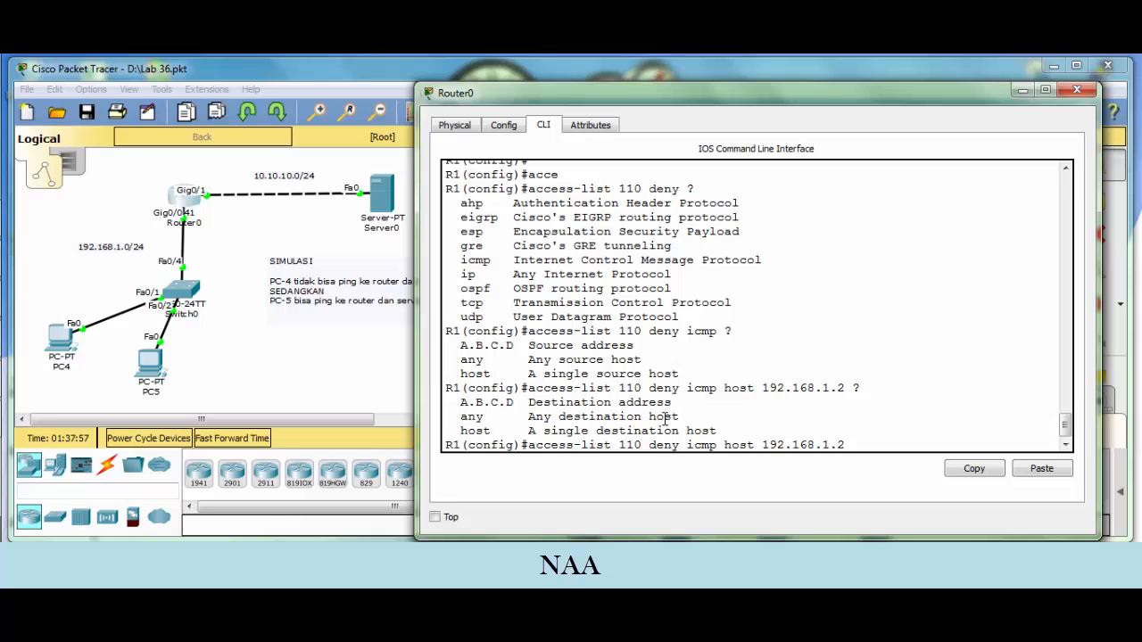
left_click_drag(678, 417, 462, 417)
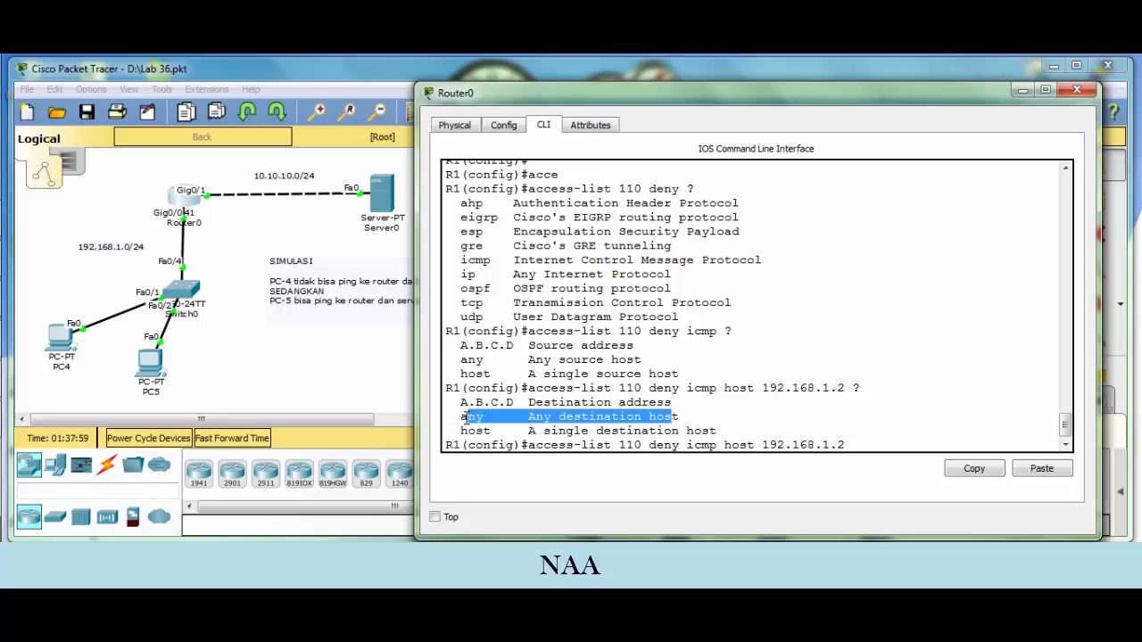
left_click(764, 405)
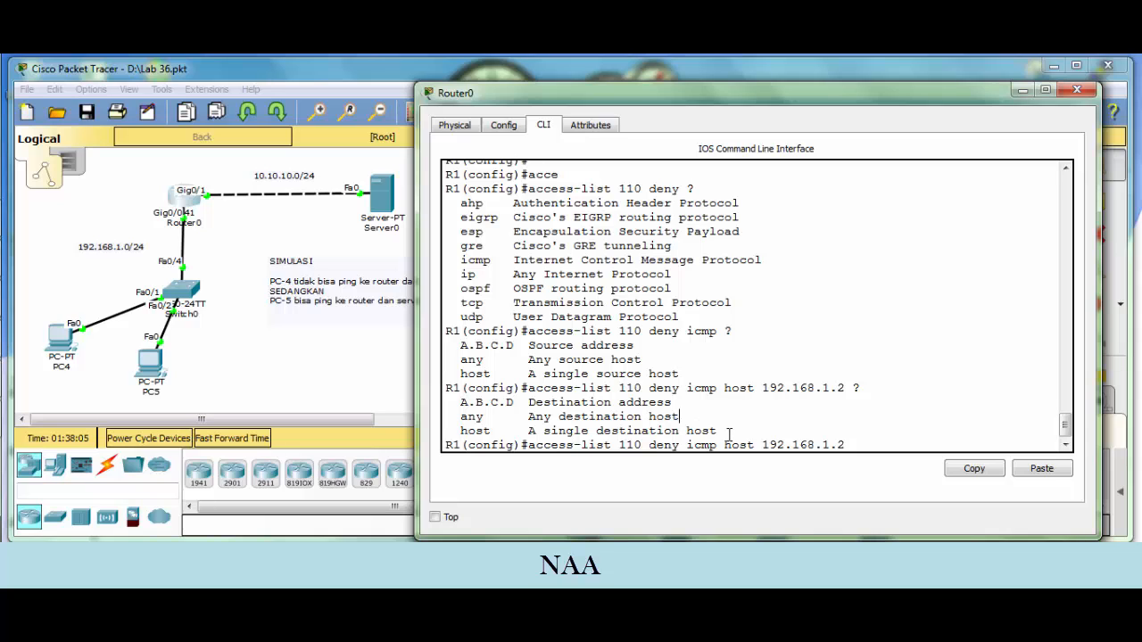
left_click_drag(723, 432, 457, 432)
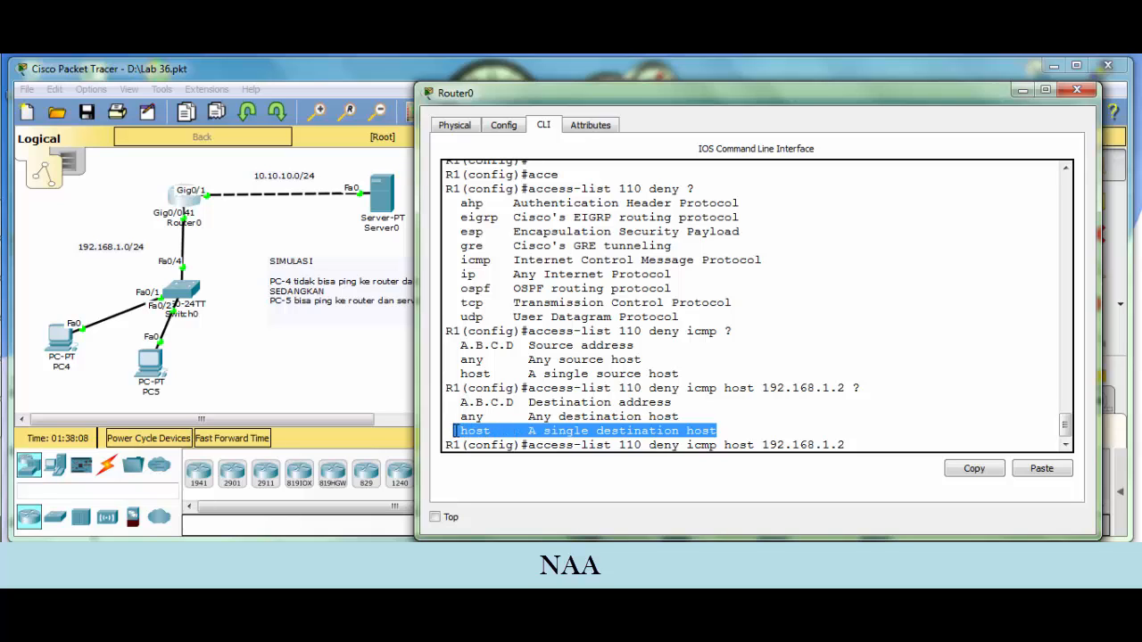
left_click(873, 414)
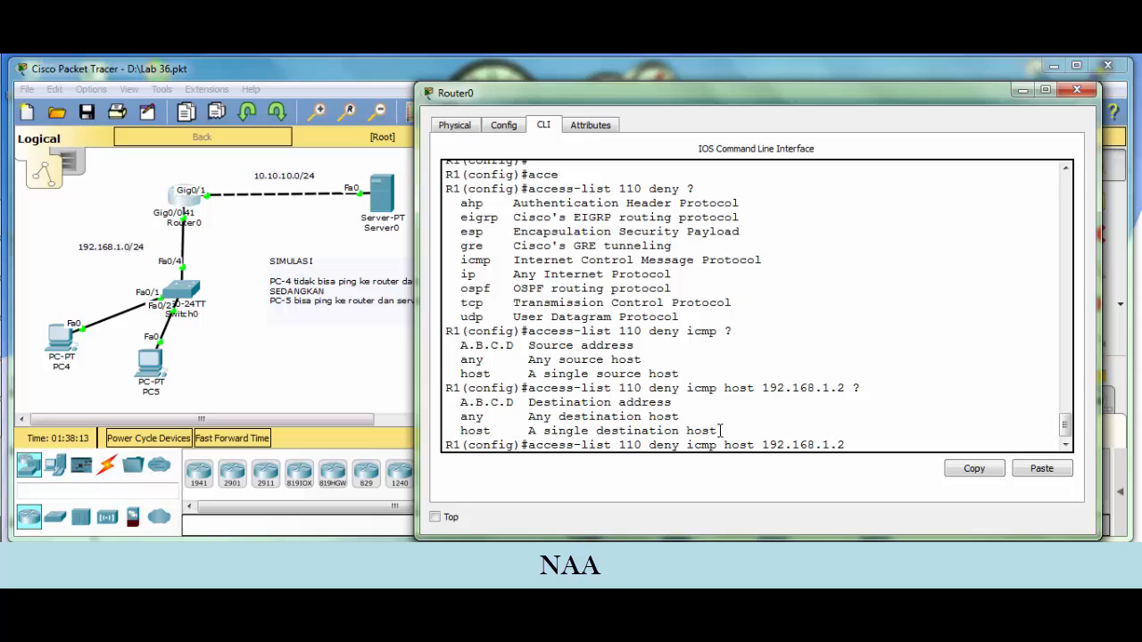
left_click_drag(721, 431, 458, 432)
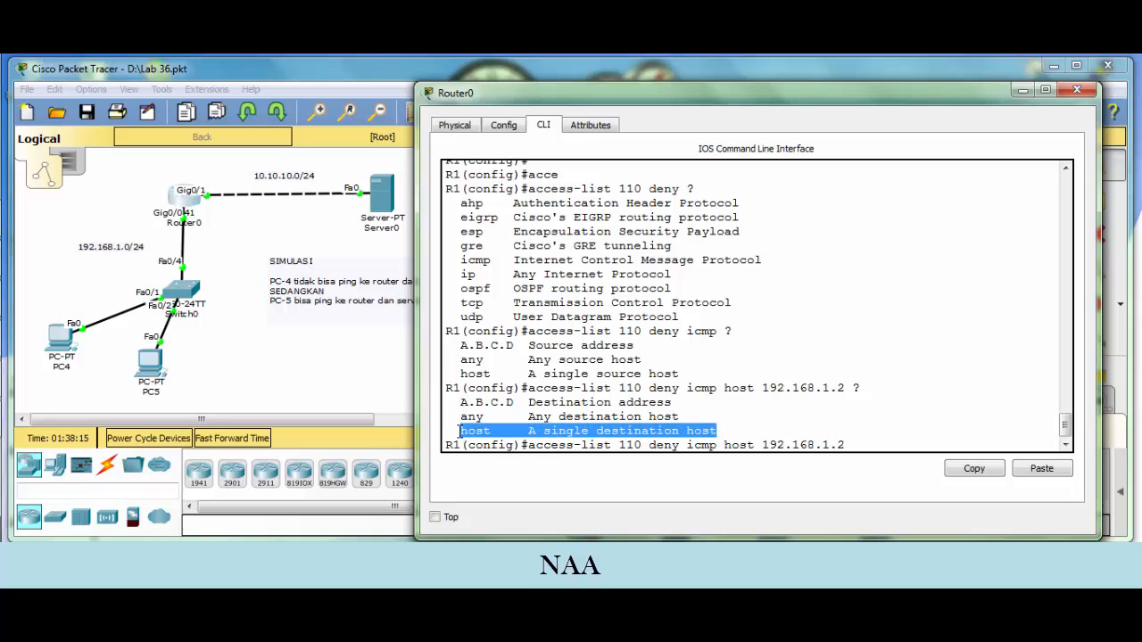
left_click_drag(676, 402, 460, 402)
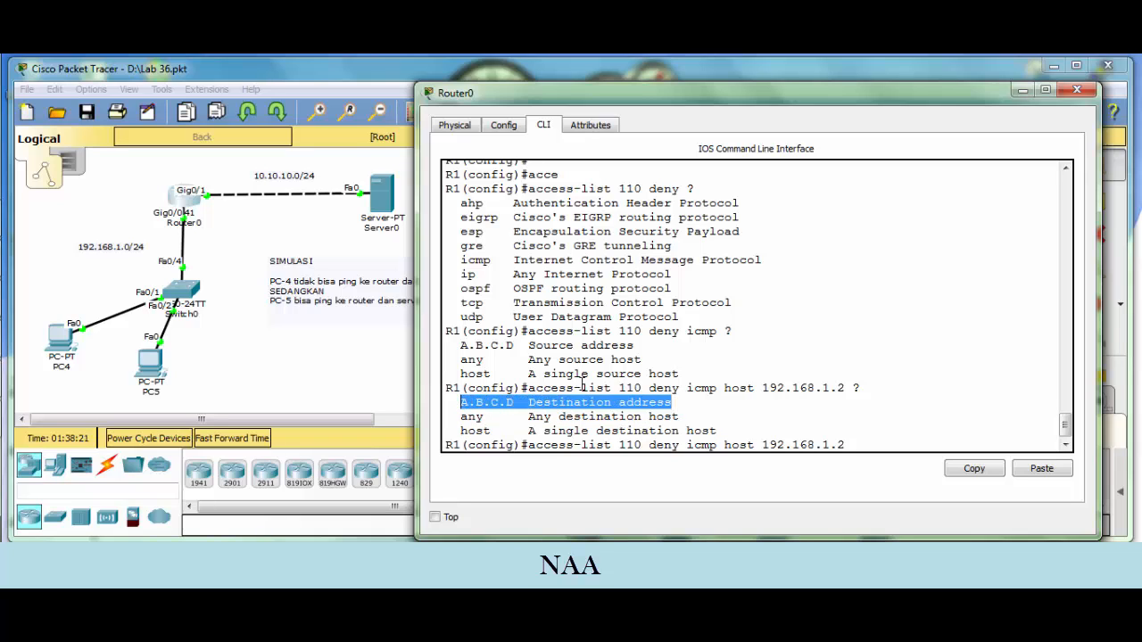
Complete the ICMP deny rule for host 192.168.1.2 with "any" as the destination and submit it
left_click(871, 443)
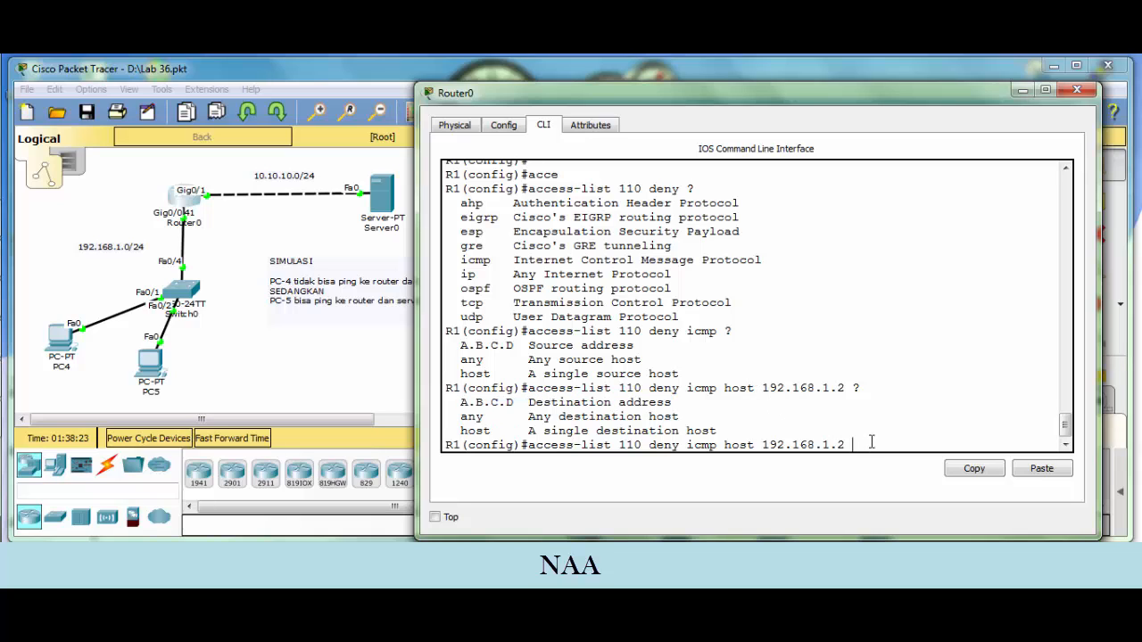
type("any")
key("Return")
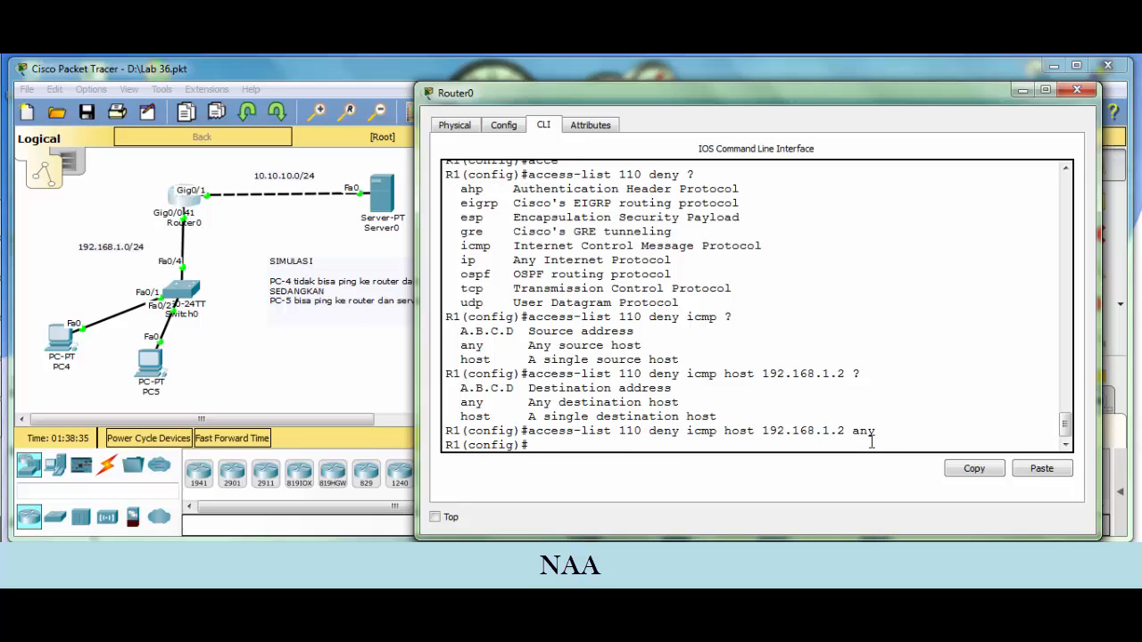
Begin a permit rule in access-list 110 for the ip protocol, querying the protocol and source options with "?"
type("ac")
key("Tab")
type("110")
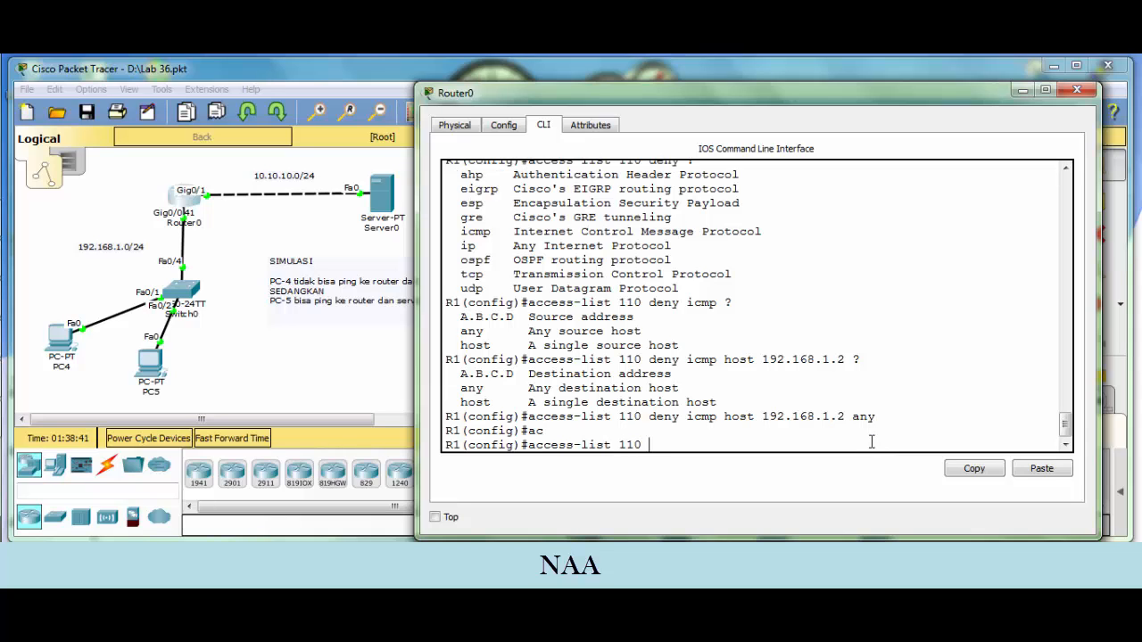
type(" permit ?")
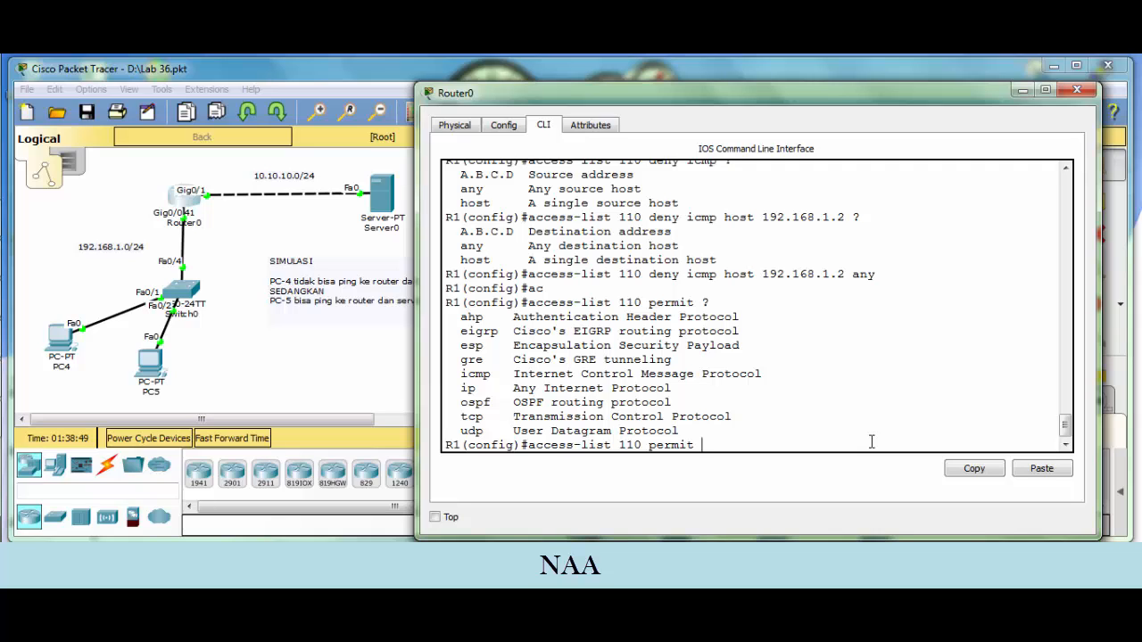
type("ip")
left_click_drag(672, 386, 461, 390)
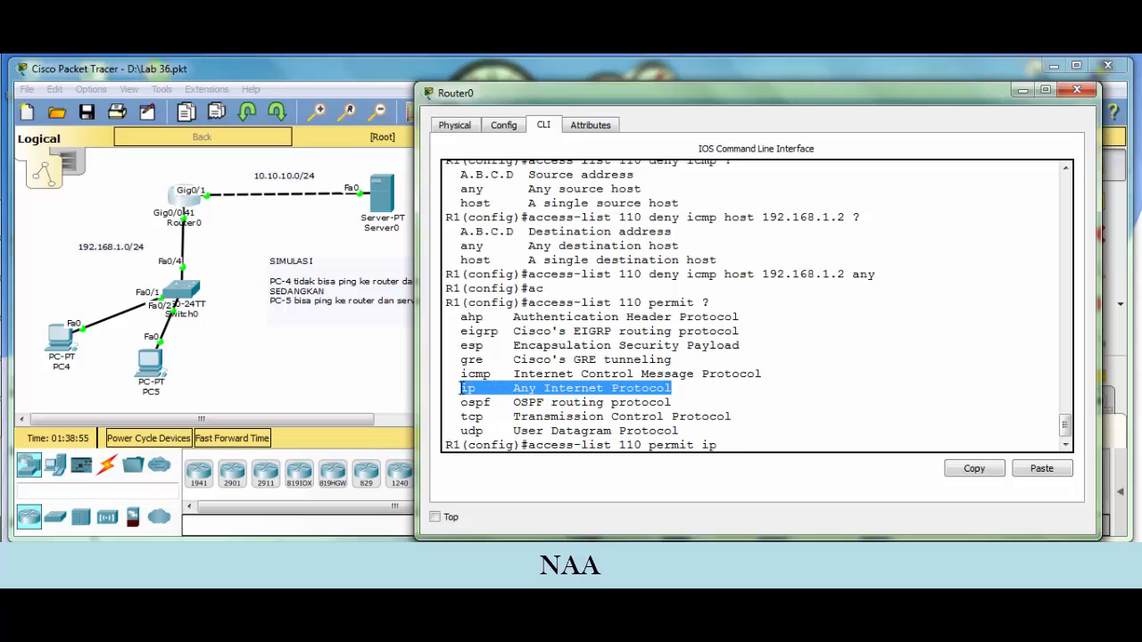
left_click(702, 396)
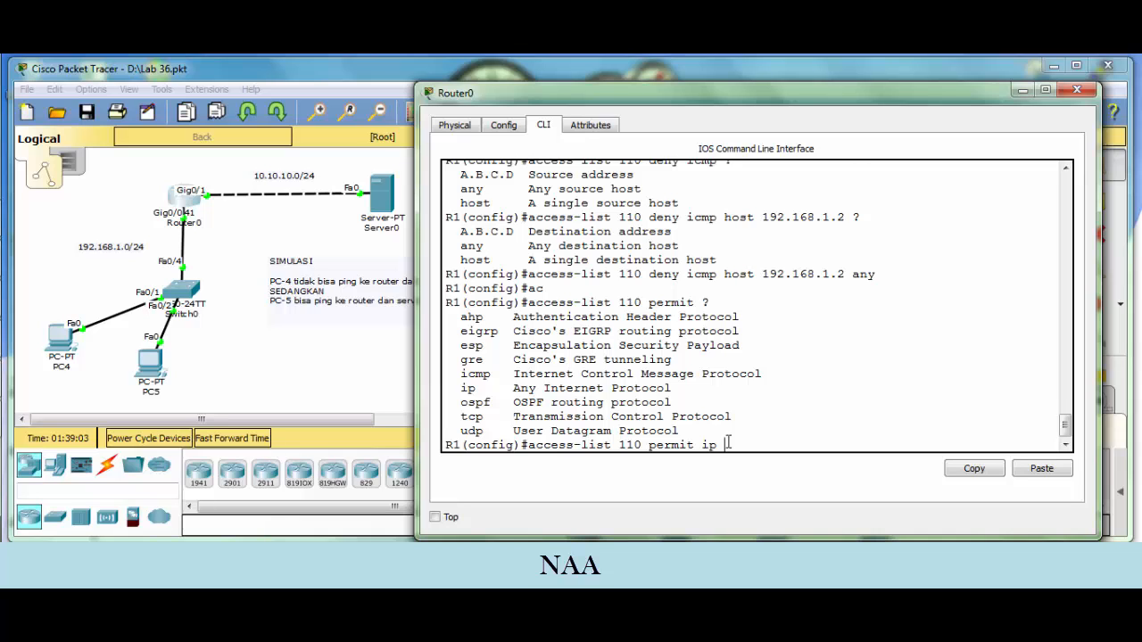
type("?")
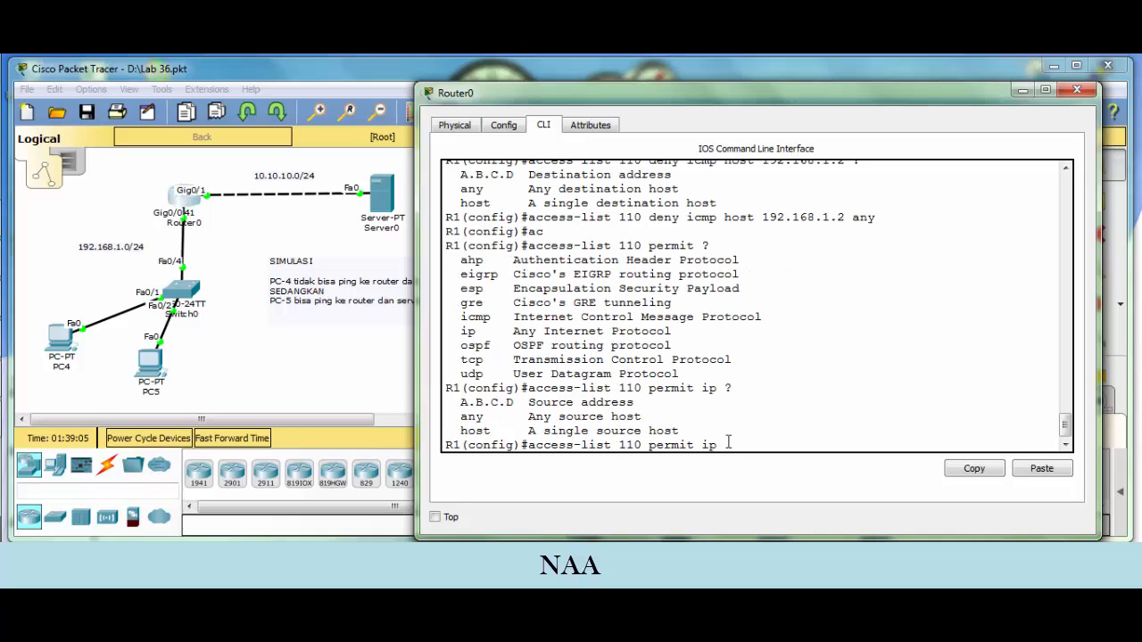
Complete the permit ip rule with "any" as source and destination, checking the destination options, and submit it
type("any an")
type("y")
key("BackSpace")
key("BackSpace")
key("BackSpace")
type("?")
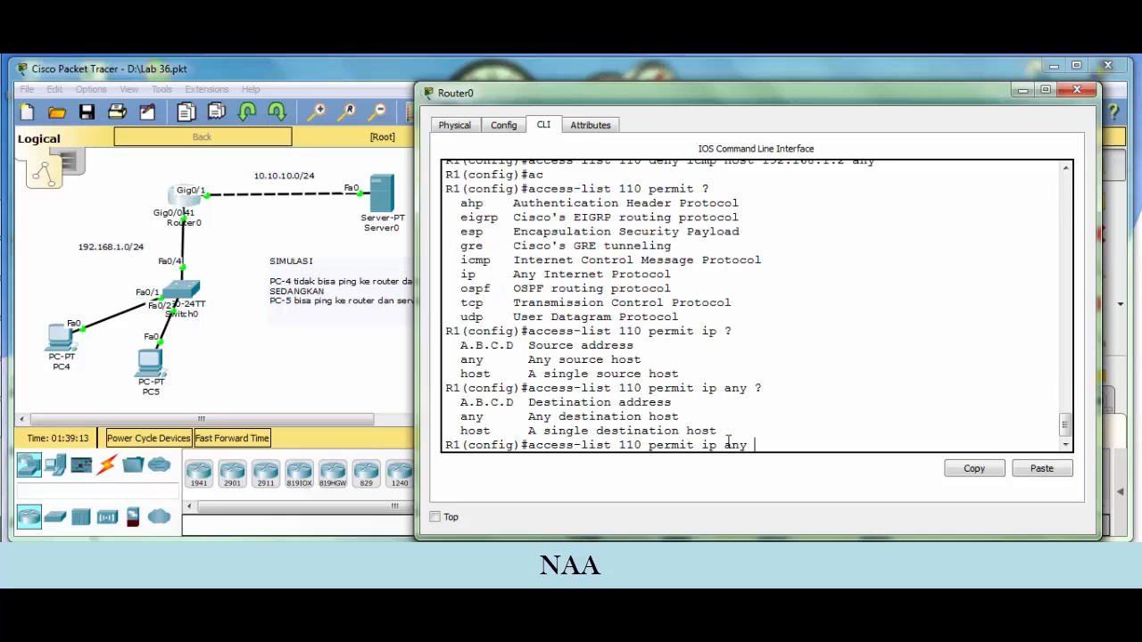
type("any")
key("Return")
key("Return")
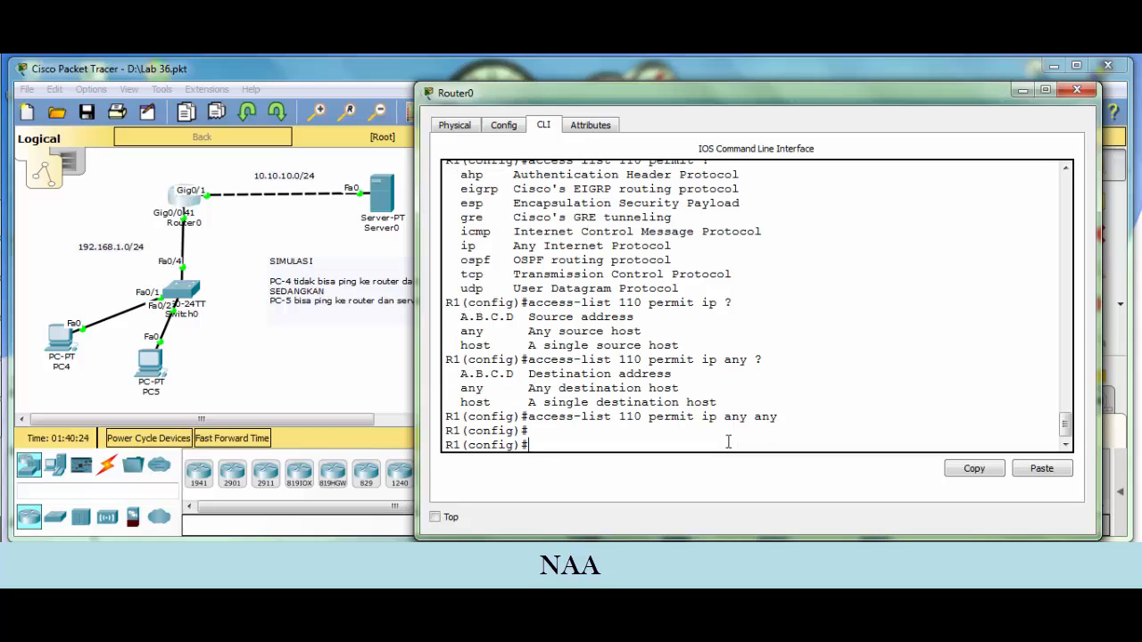
Enter interface g0/0 configuration and write "ip access-group 110 in" to apply the access list to inbound traffic
type("it")
type("nt g0/")
type("0")
key("Return")
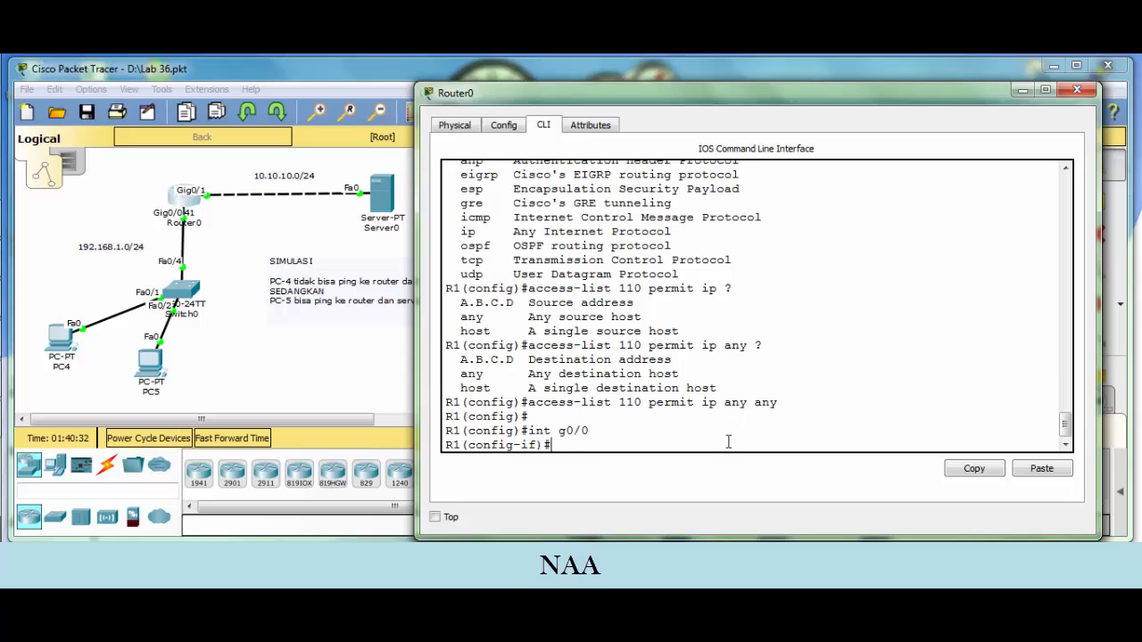
type("ip acc")
key("Tab")
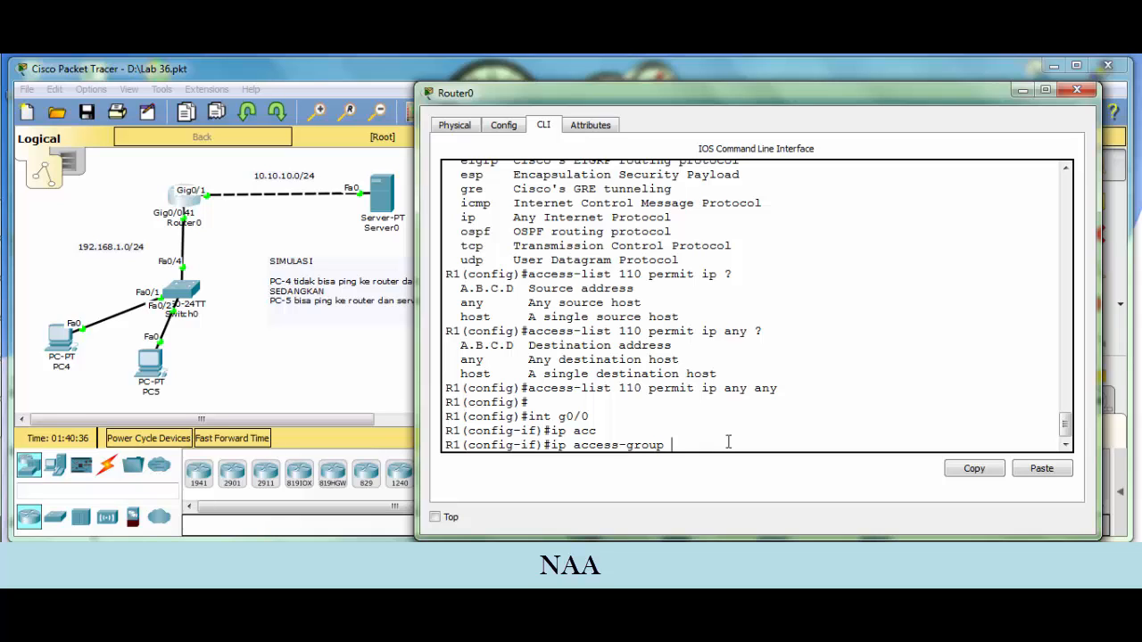
type("110 in")
Narrow the Router0 window to uncover the topology notes and enter configuration mode for interface g0/0
left_click_drag(419, 248, 473, 248)
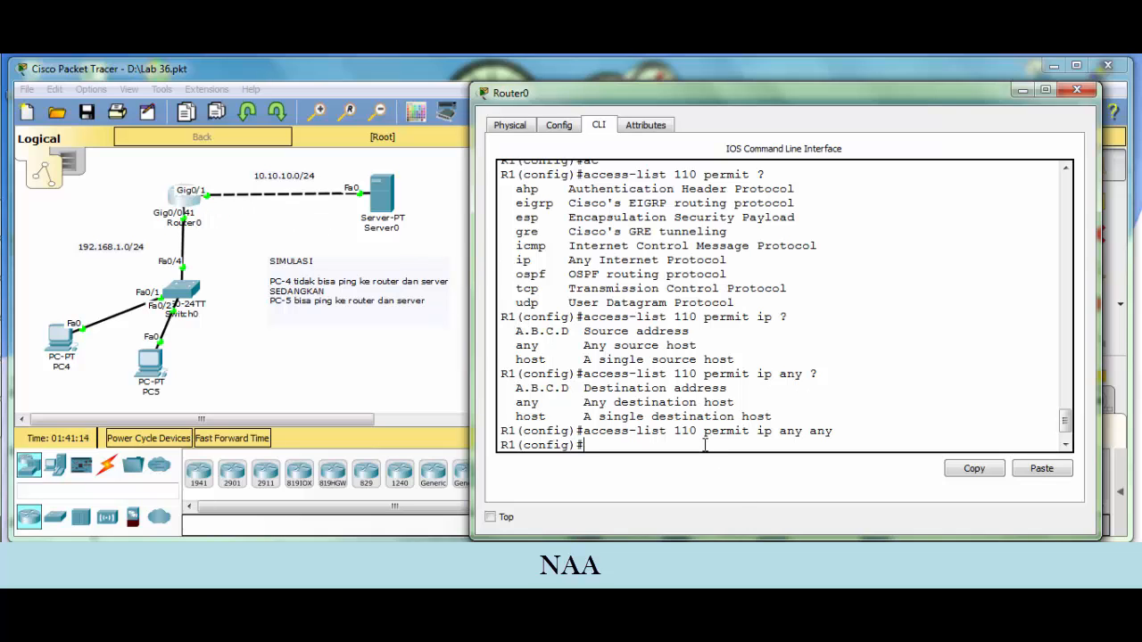
key("Return")
type("int g0/0")
key("Return")
Apply access list 110 to the interface's inbound traffic with "ip access-group 110 in"
type("ip acc")
key("Return")
type("int g0/0")
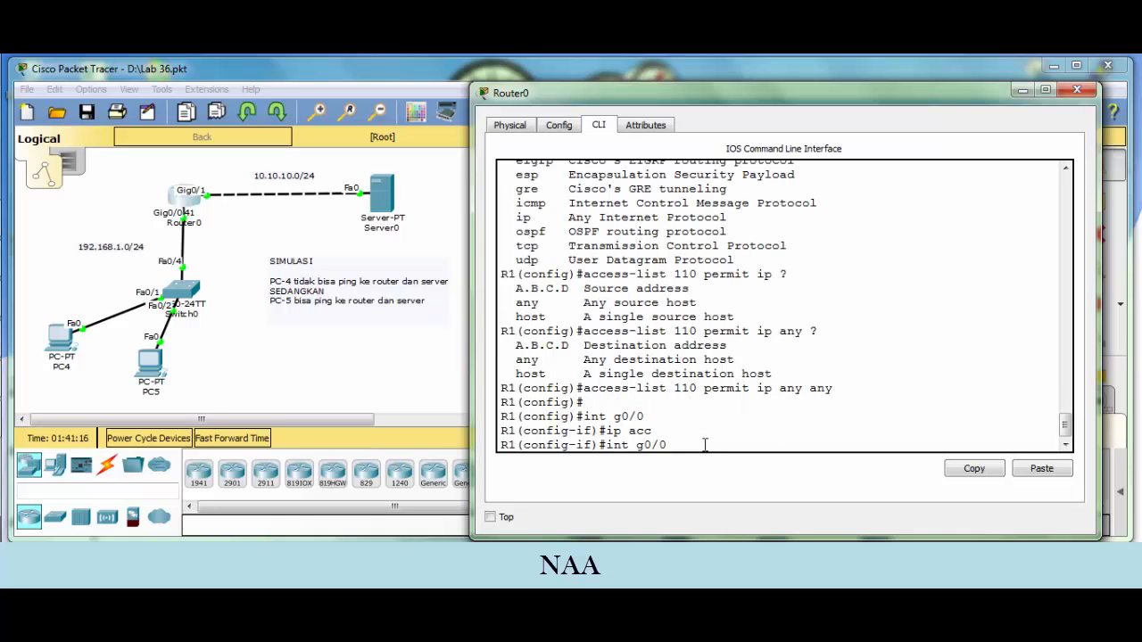
key("Up")
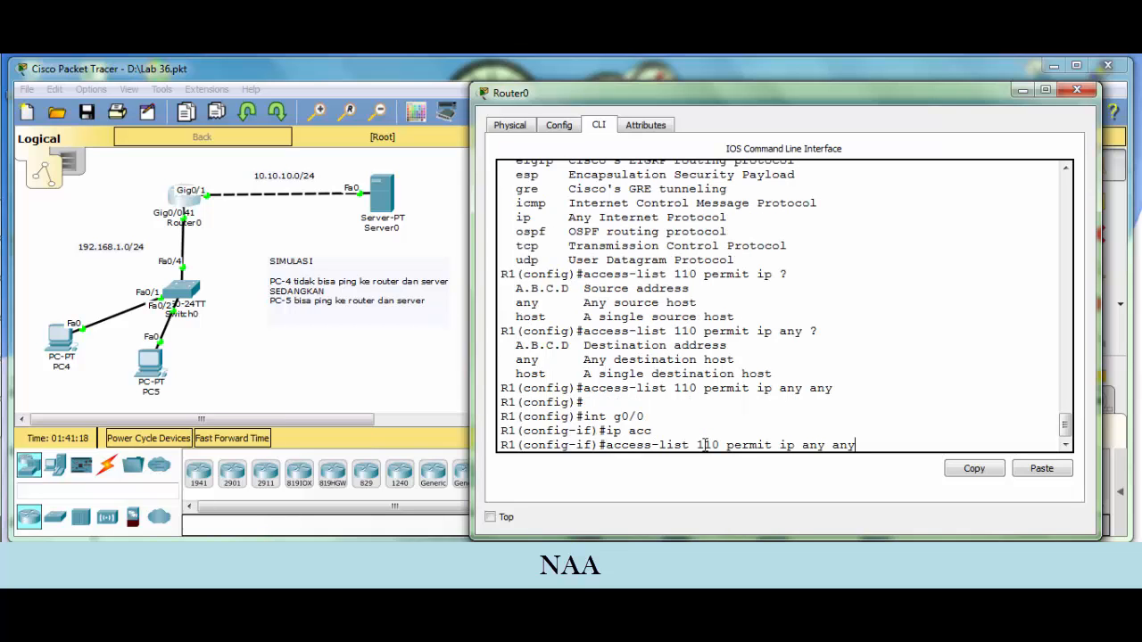
key("Down")
key("Down")
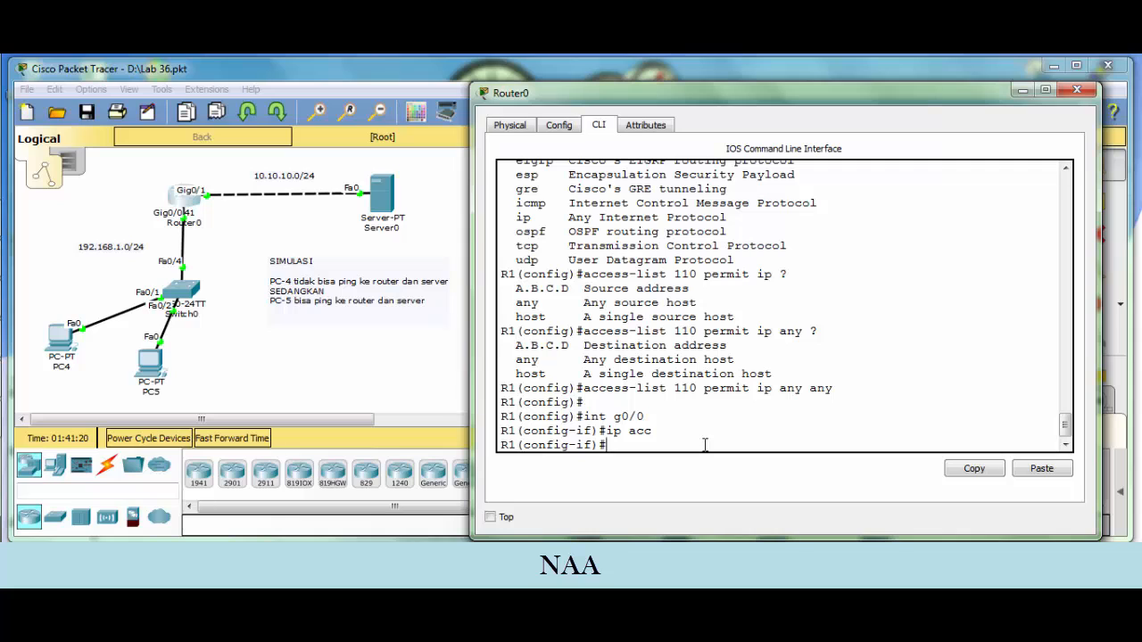
type("ip a")
type("c")
key("Tab")
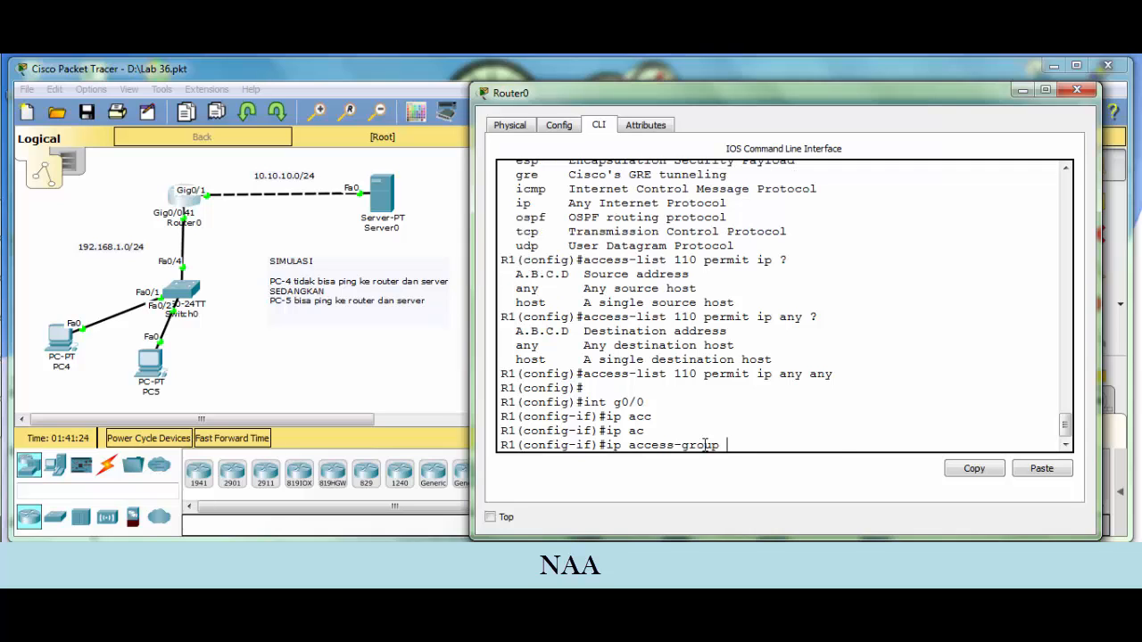
type("110")
type(" in")
key("Return")
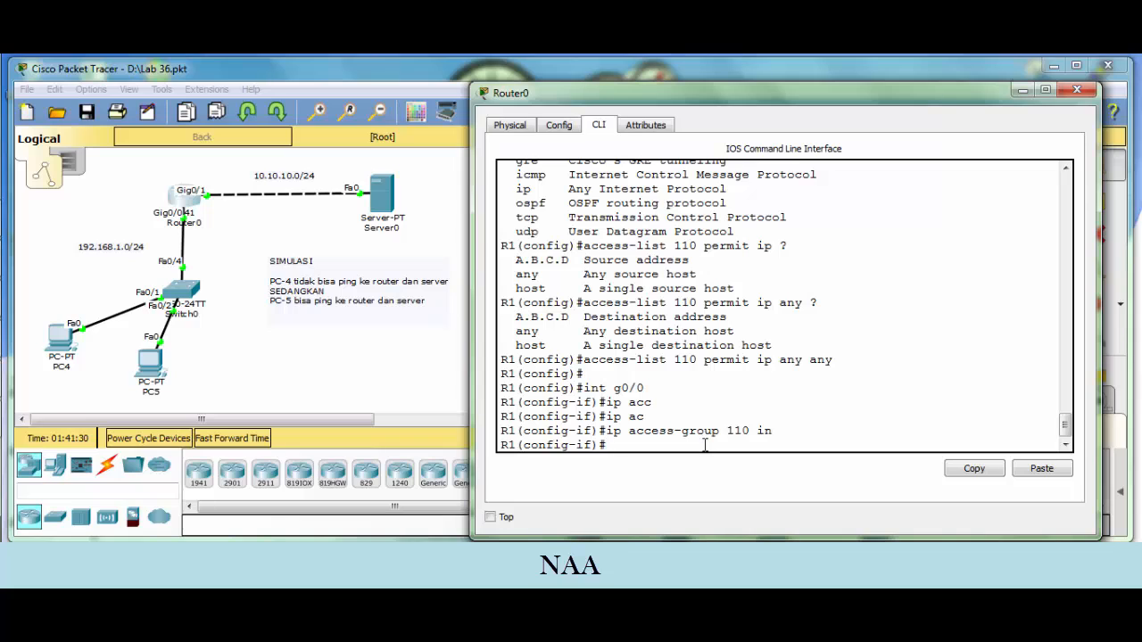
Exit interface configuration and list the router's access lists with "do sh acc"
type("exit")
key("Return")
type("do")
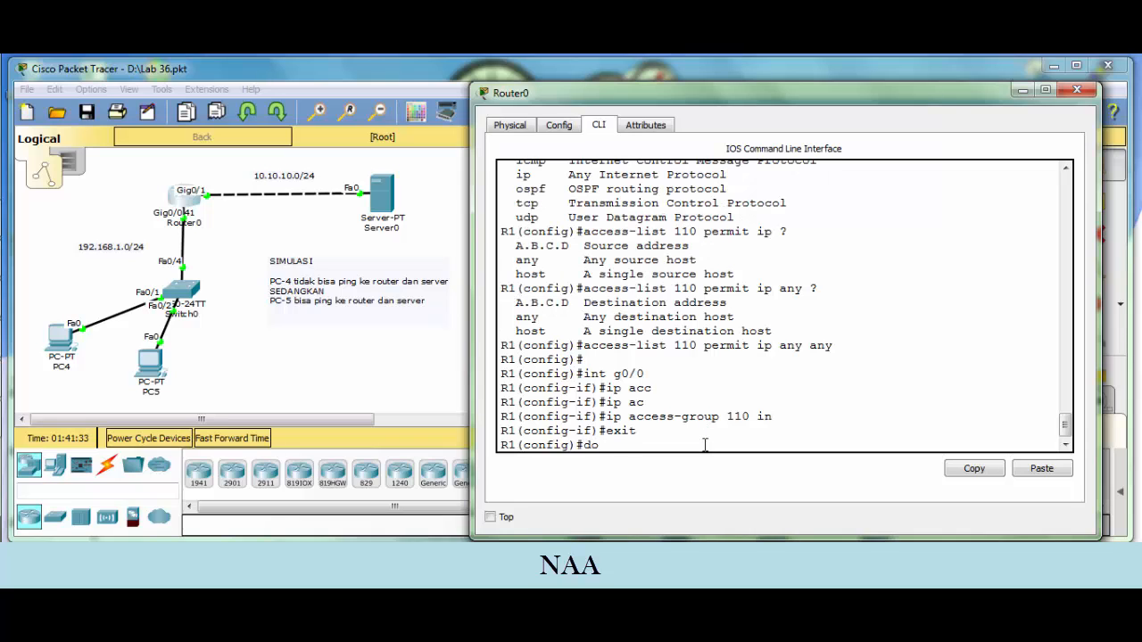
type(" sh acc")
key("Return")
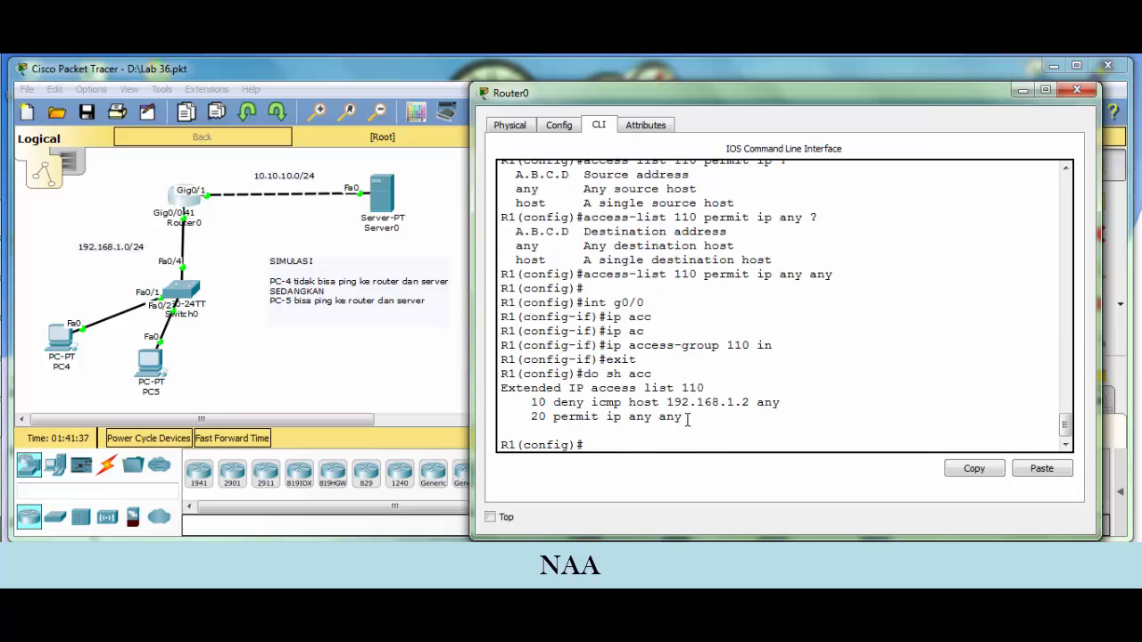
Review the extended access list's number and rules in the output, highlighting them, and close the Router0 window
left_click_drag(682, 417, 484, 388)
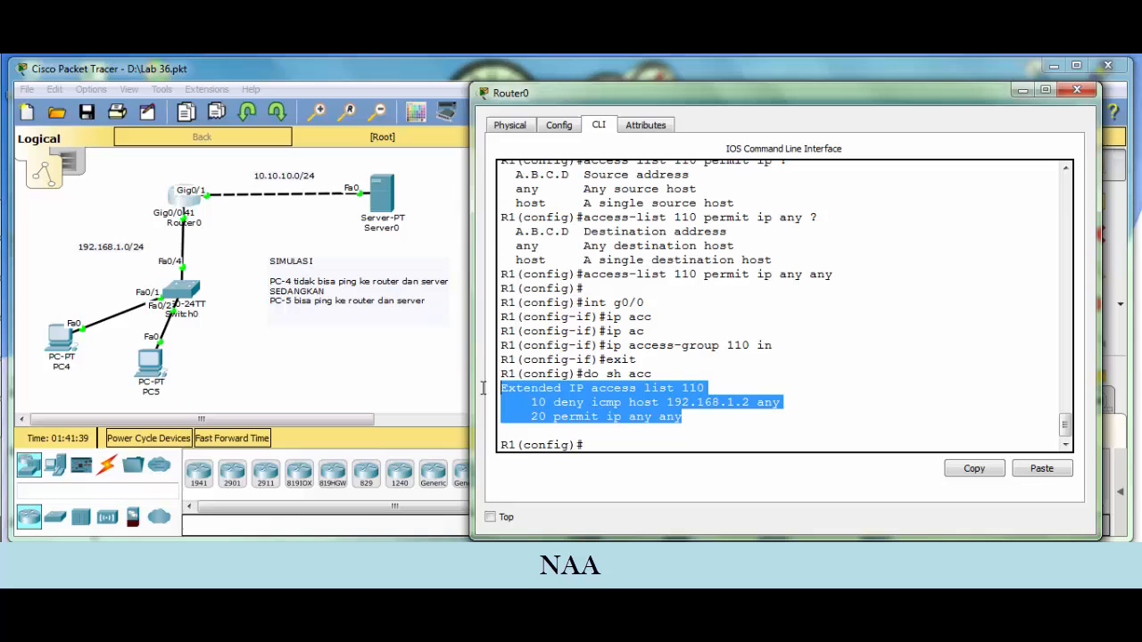
left_click(804, 419)
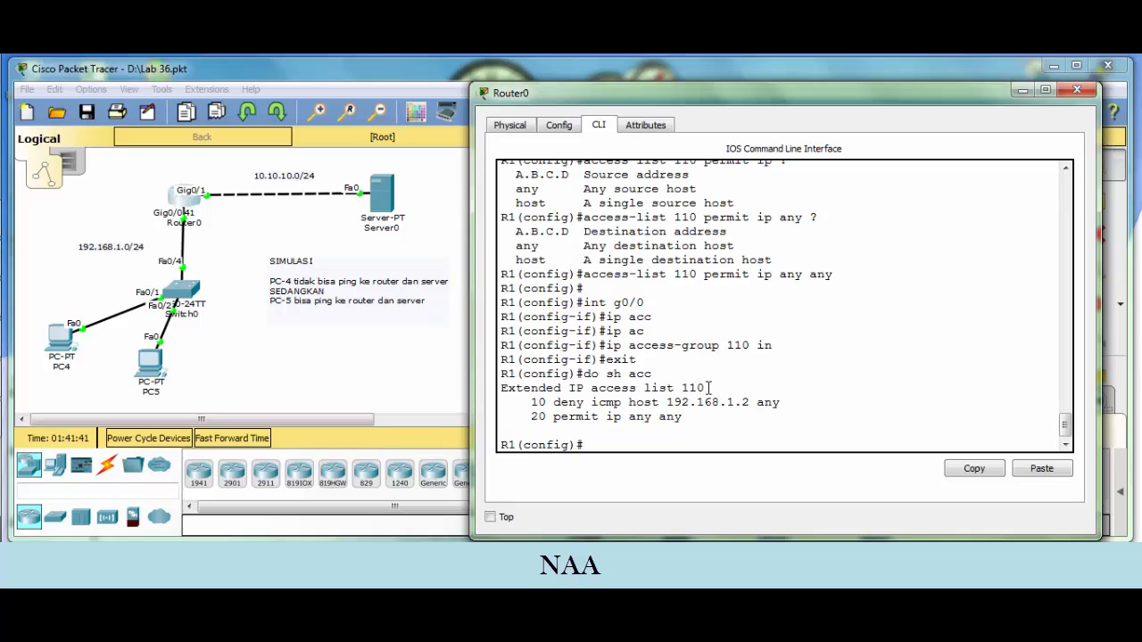
left_click_drag(710, 387, 683, 392)
left_click_drag(564, 389, 500, 389)
left_click_drag(577, 389, 694, 389)
left_click(704, 389)
left_click(1075, 91)
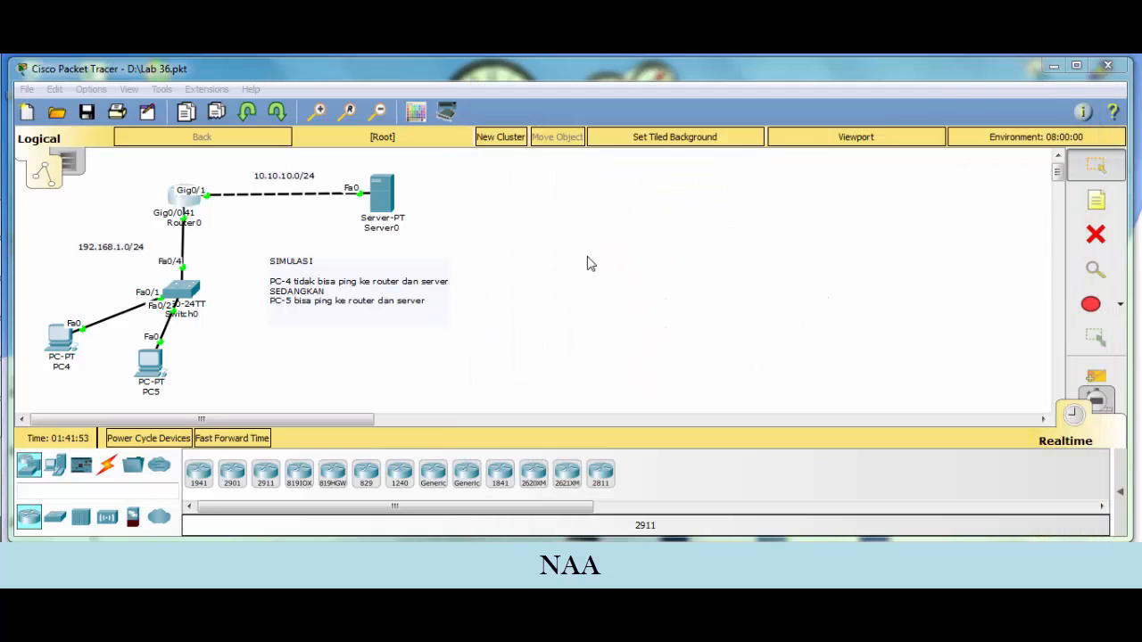
Ping the router at 192.168.1.1 from PC4's Command Prompt and examine the replies
left_click(65, 336)
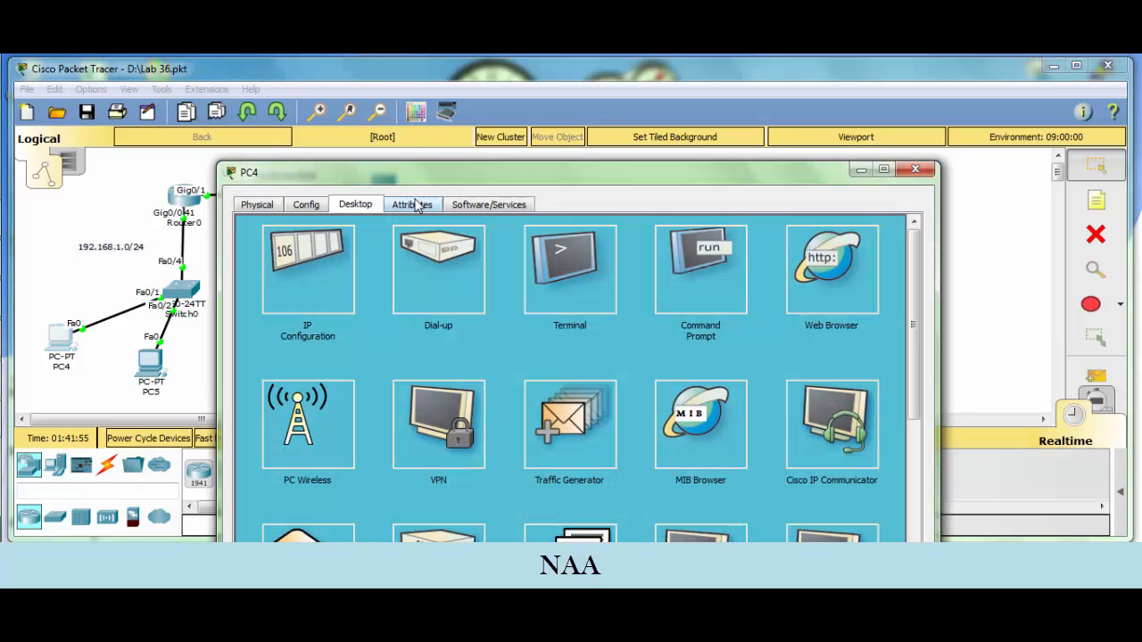
left_click_drag(444, 159, 515, 86)
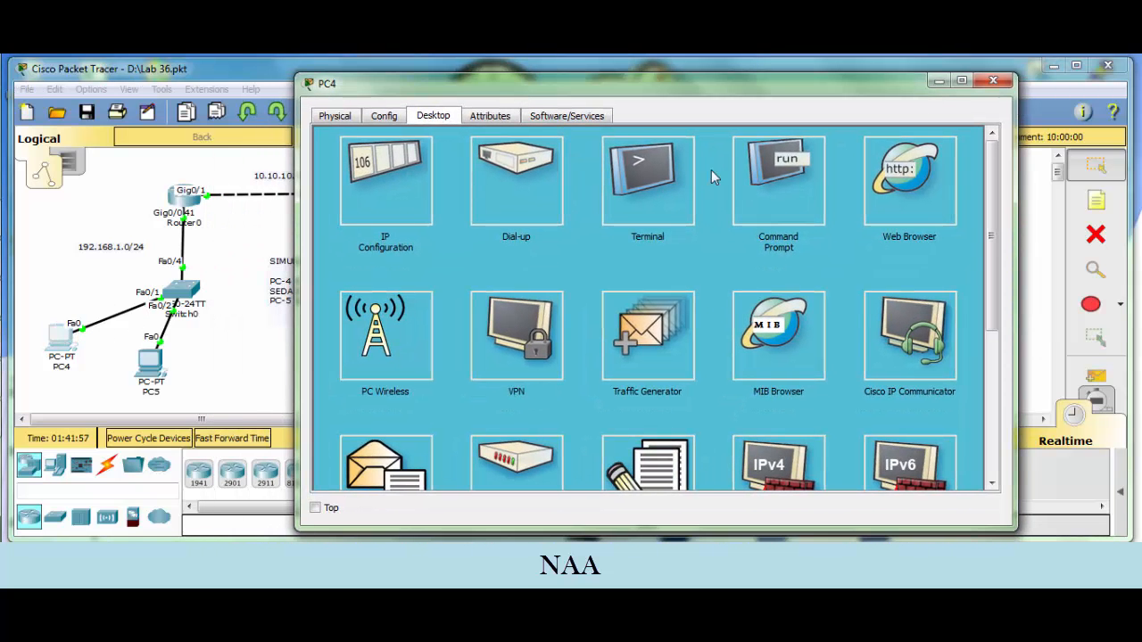
left_click(771, 183)
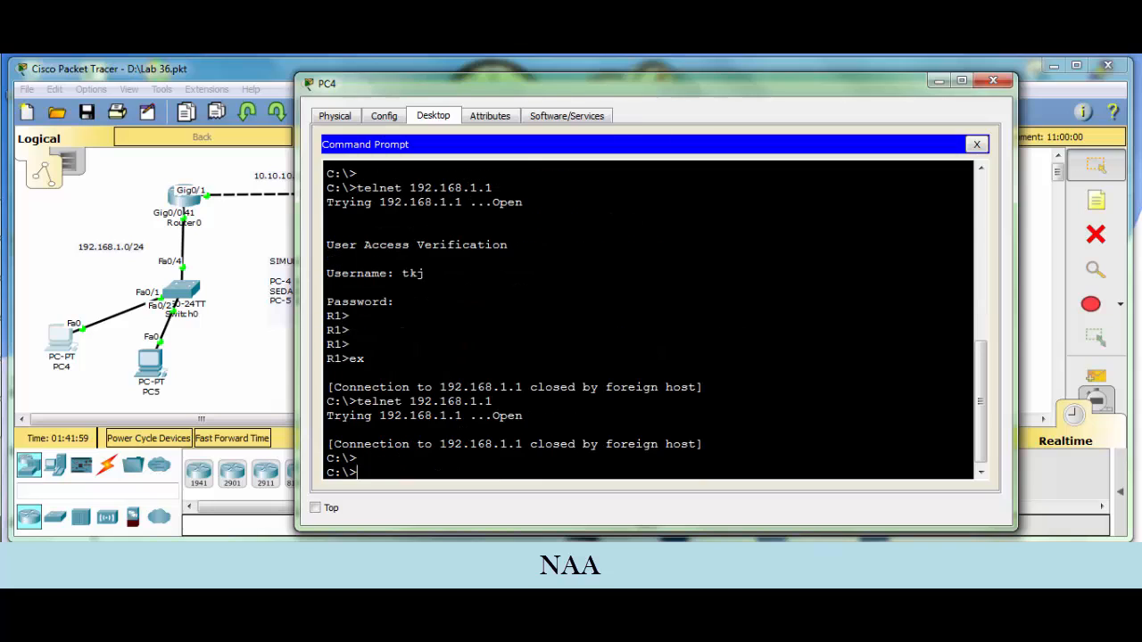
type("ping 192.1658")
key("BackSpace")
type("8.1.1")
key("Return")
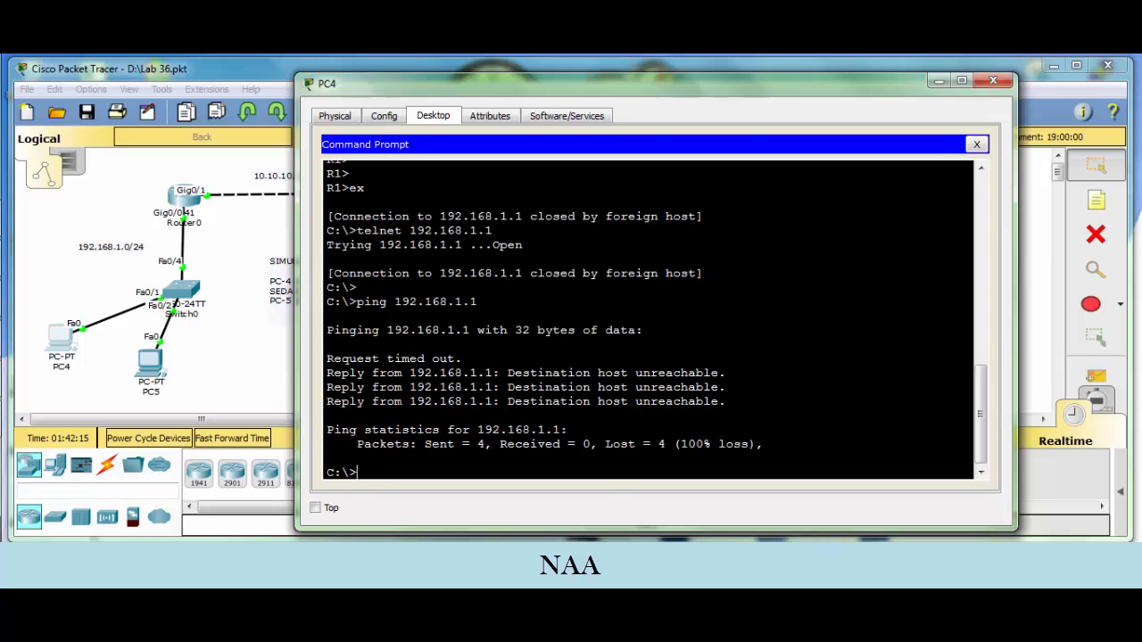
left_click_drag(728, 402, 320, 358)
left_click(599, 389)
Ping the server at 10.10.10.2 from PC4, examine the replies, and close the PC4 window
type("ping 10.10.10.2")
key("Return")
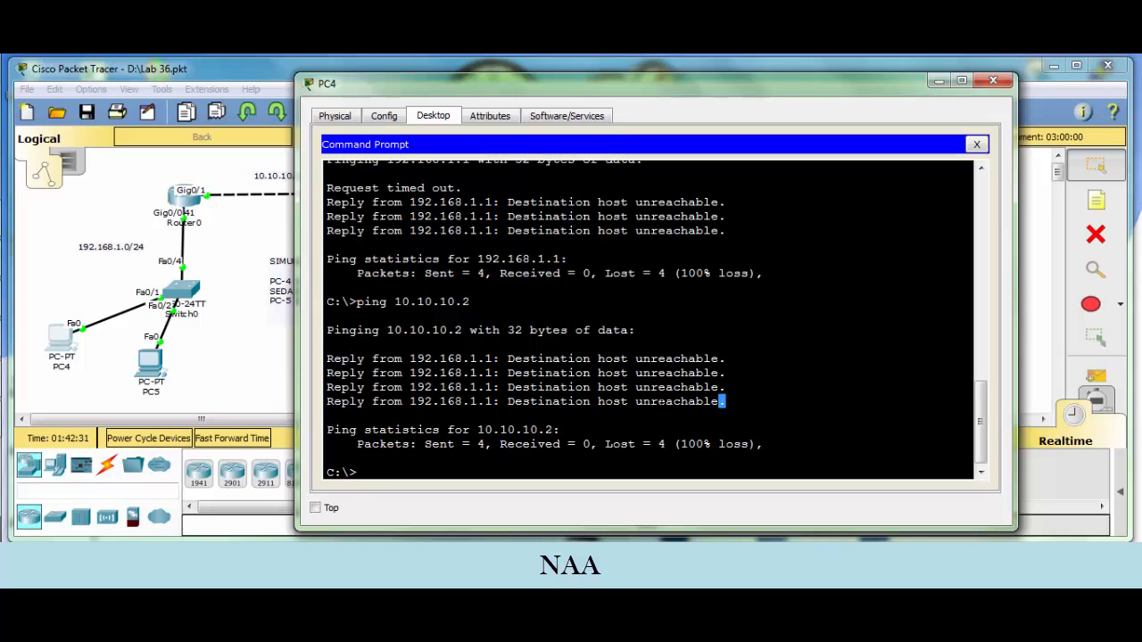
left_click_drag(726, 402, 327, 358)
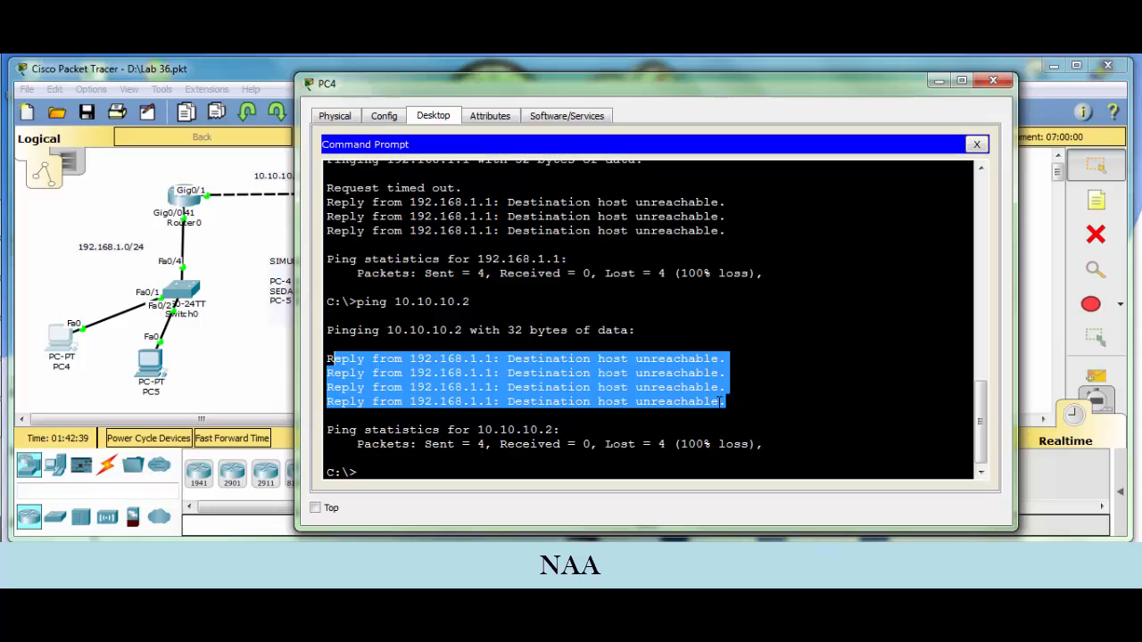
left_click(585, 391)
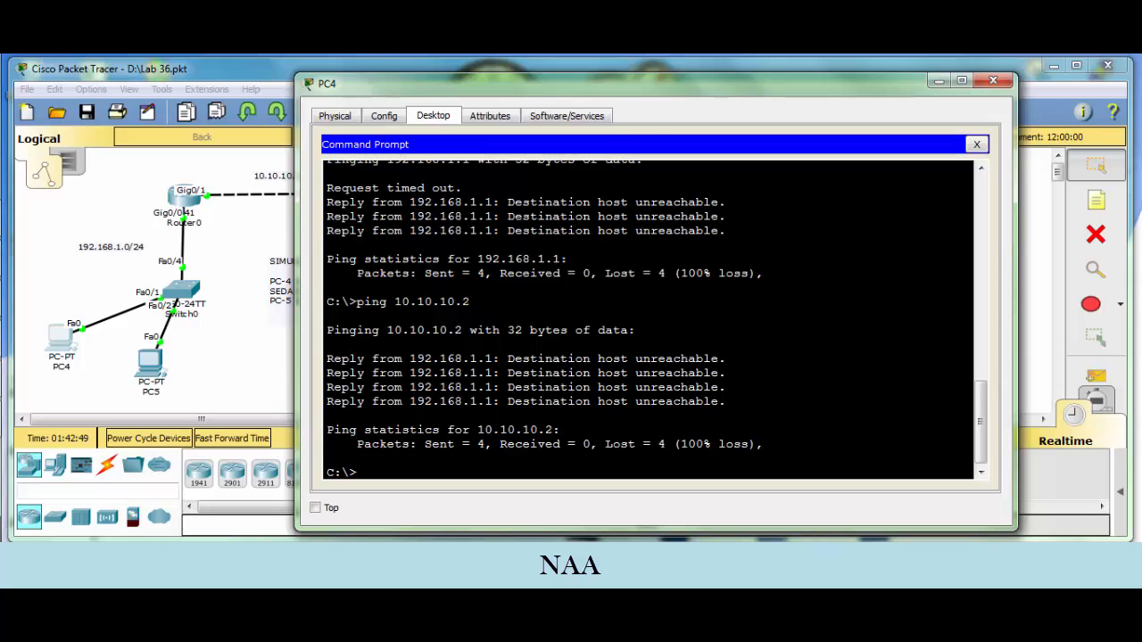
left_click(995, 81)
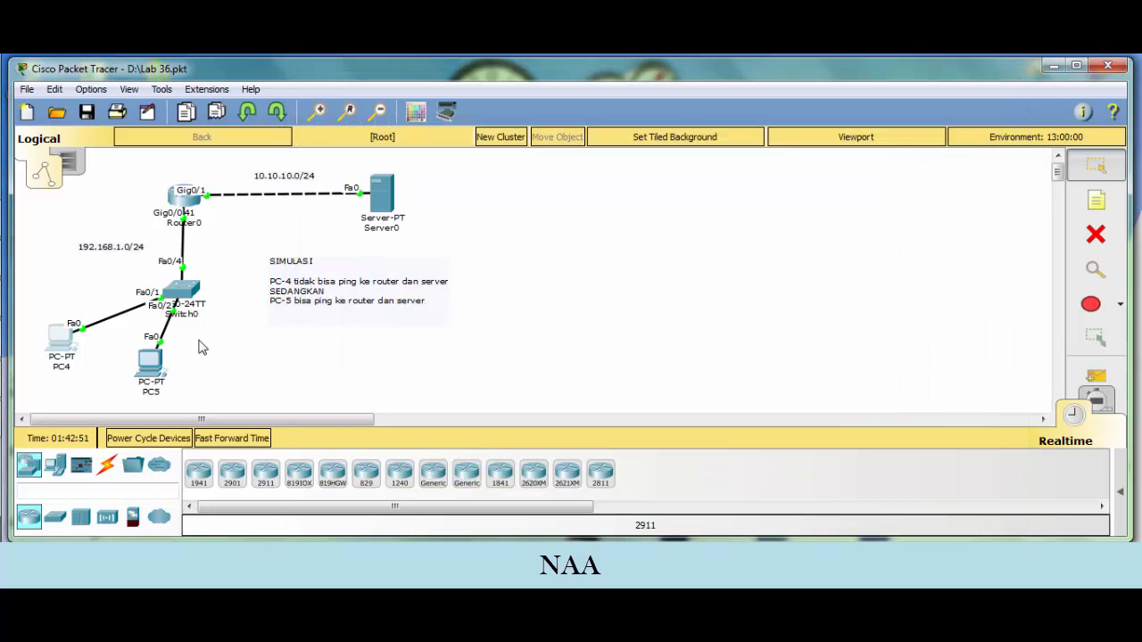
Open PC5's Command Prompt and ping the router at 192.168.1.1
left_click(154, 370)
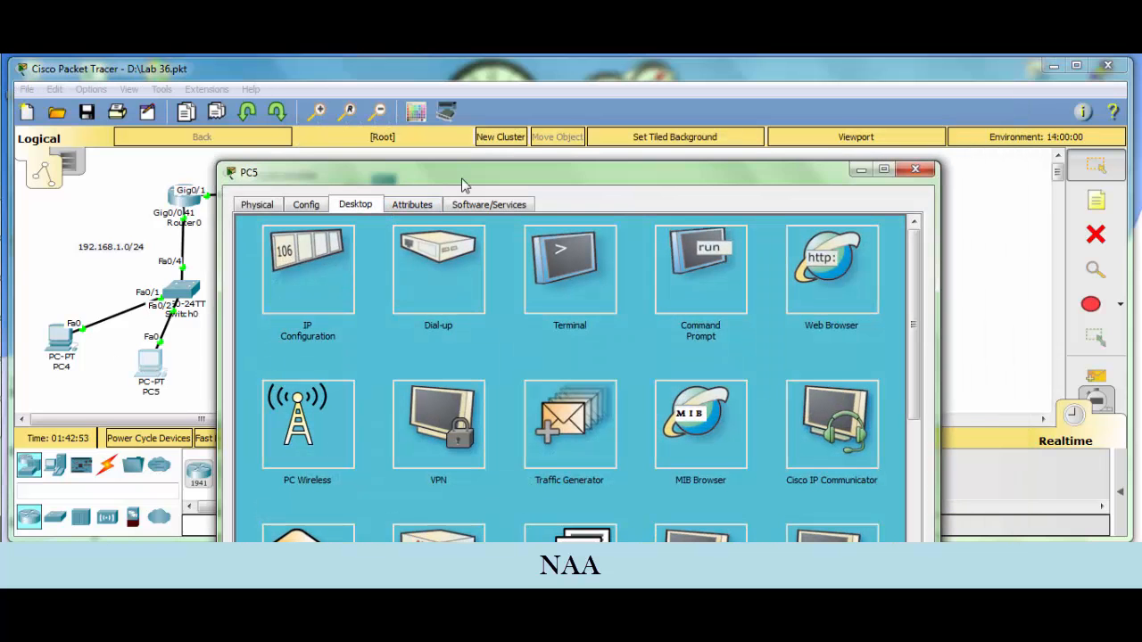
left_click_drag(468, 171, 574, 72)
left_click(767, 178)
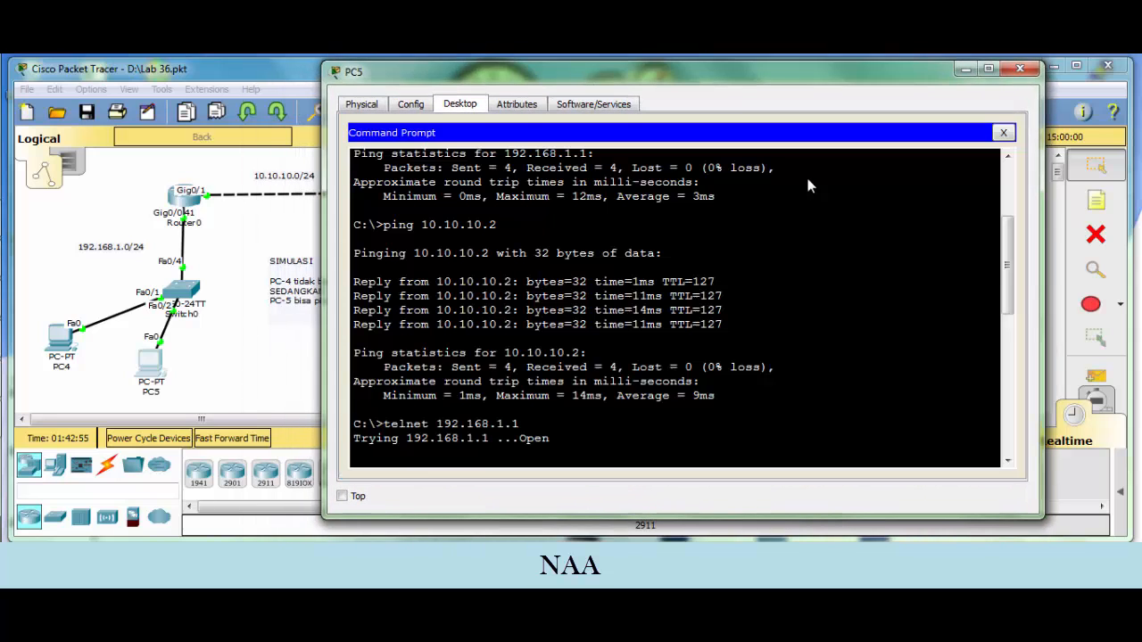
type("pinh")
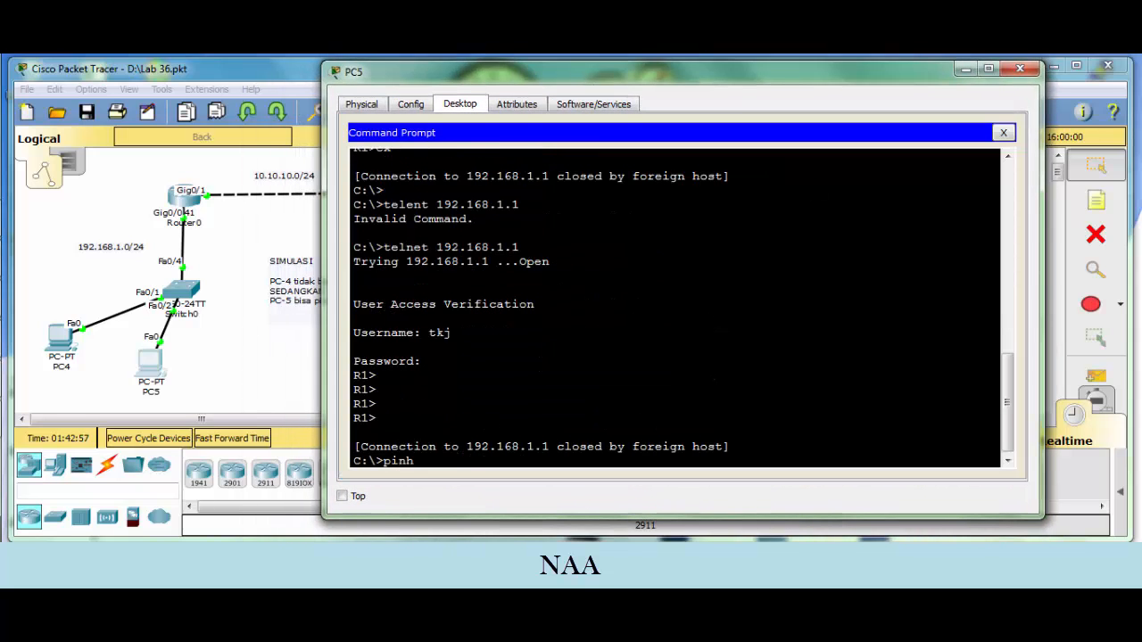
type("g")
key("BackSpace")
key("BackSpace")
type("g 192.168.1.1")
key("Return")
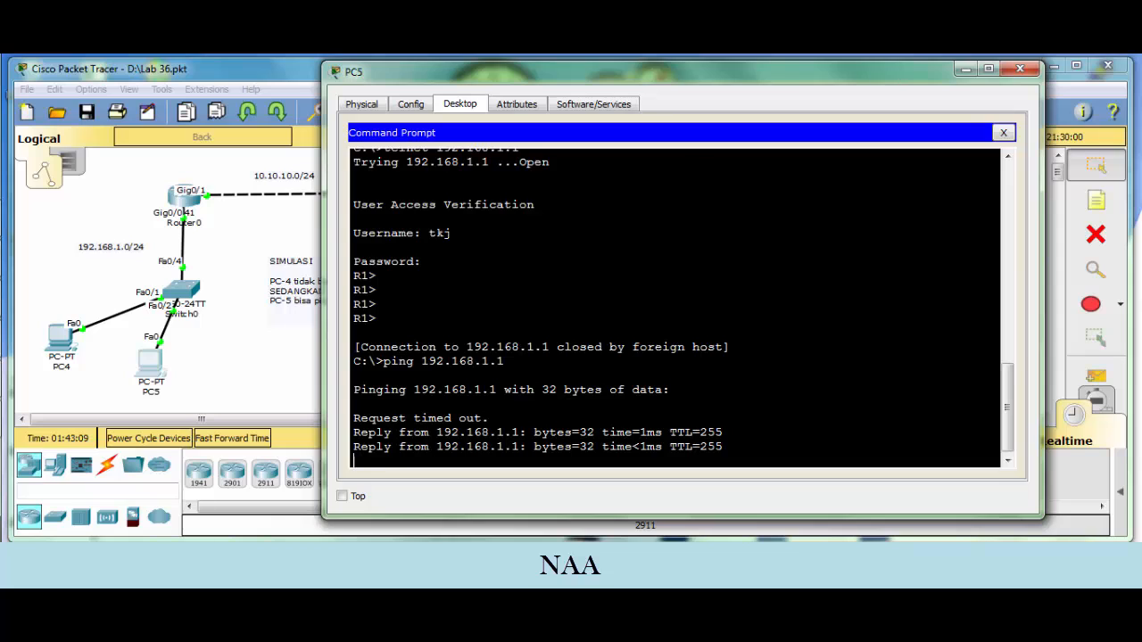
Ping the server at 10.10.10.2 from PC5 and close the PC5 window
type("pi")
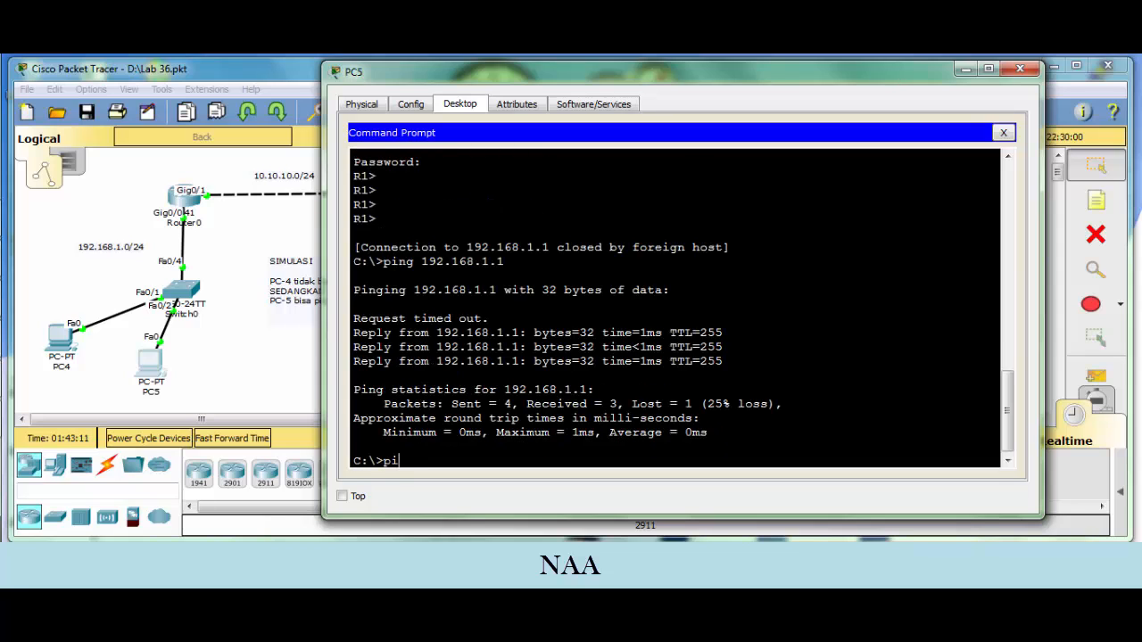
type("ng 10.10.10.2")
key("Return")
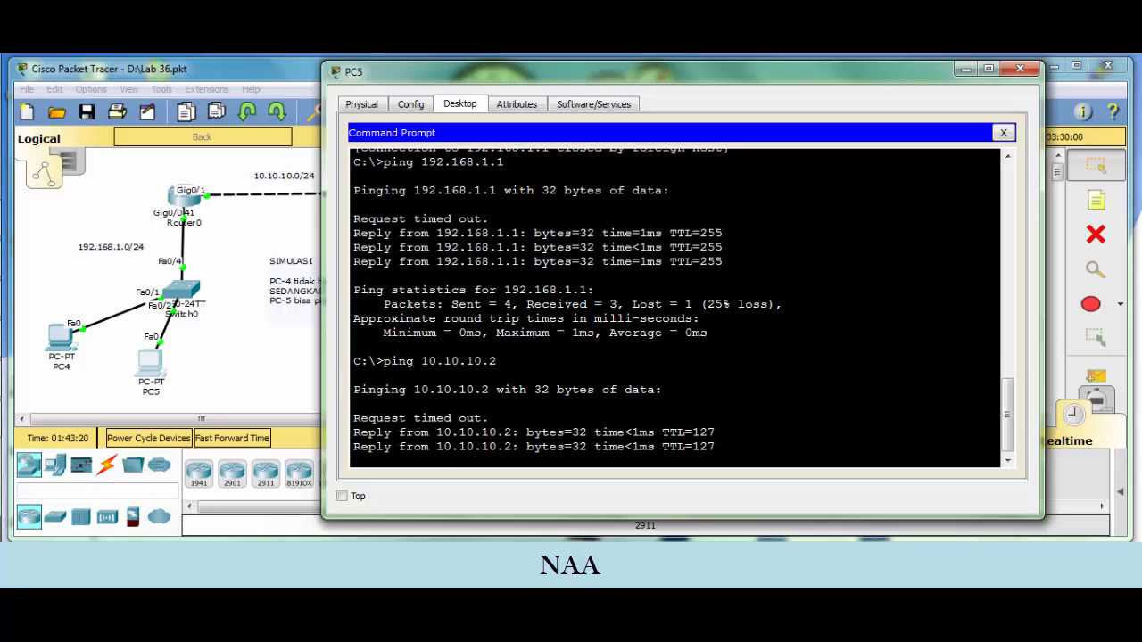
left_click(1019, 68)
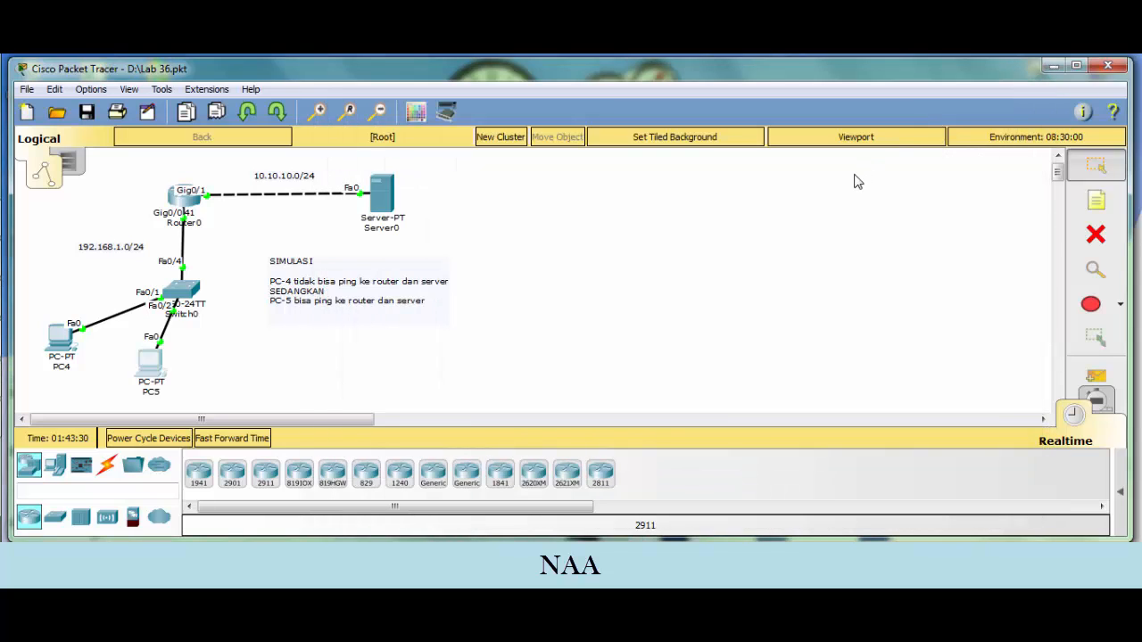
Reopen Router0's command line and widen its window beside the topology
left_click(183, 207)
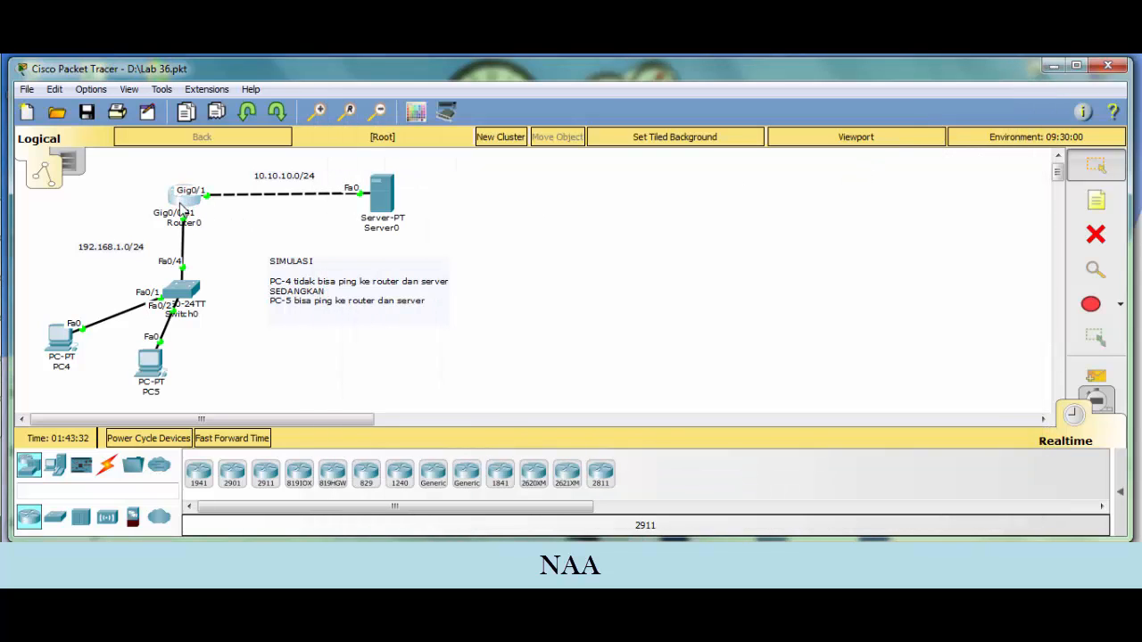
left_click_drag(651, 183, 771, 101)
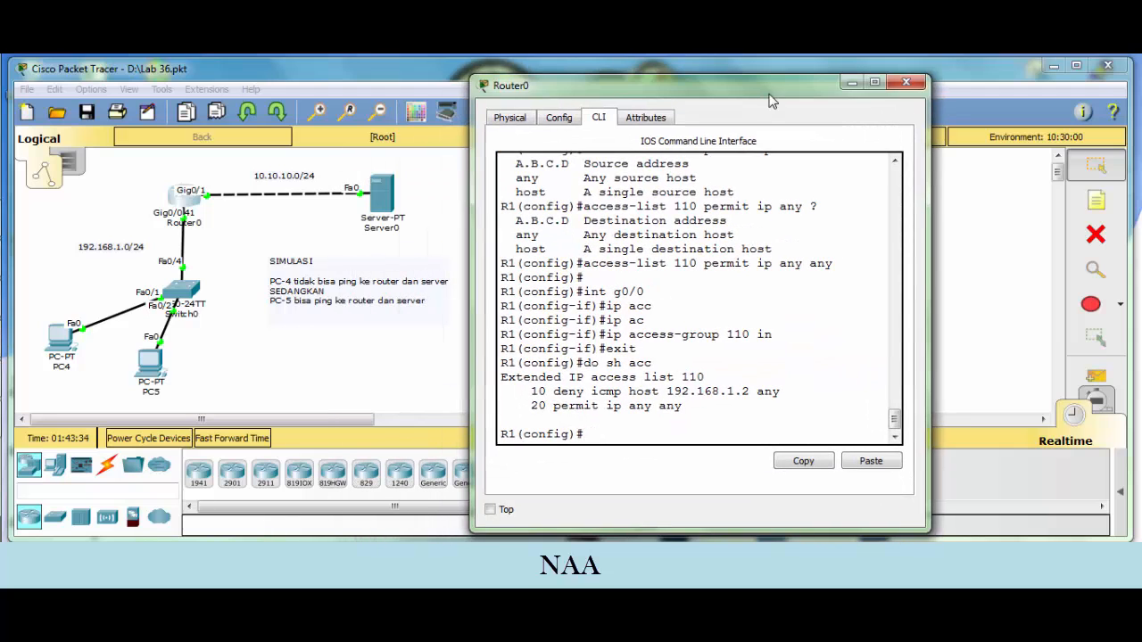
left_click(935, 268)
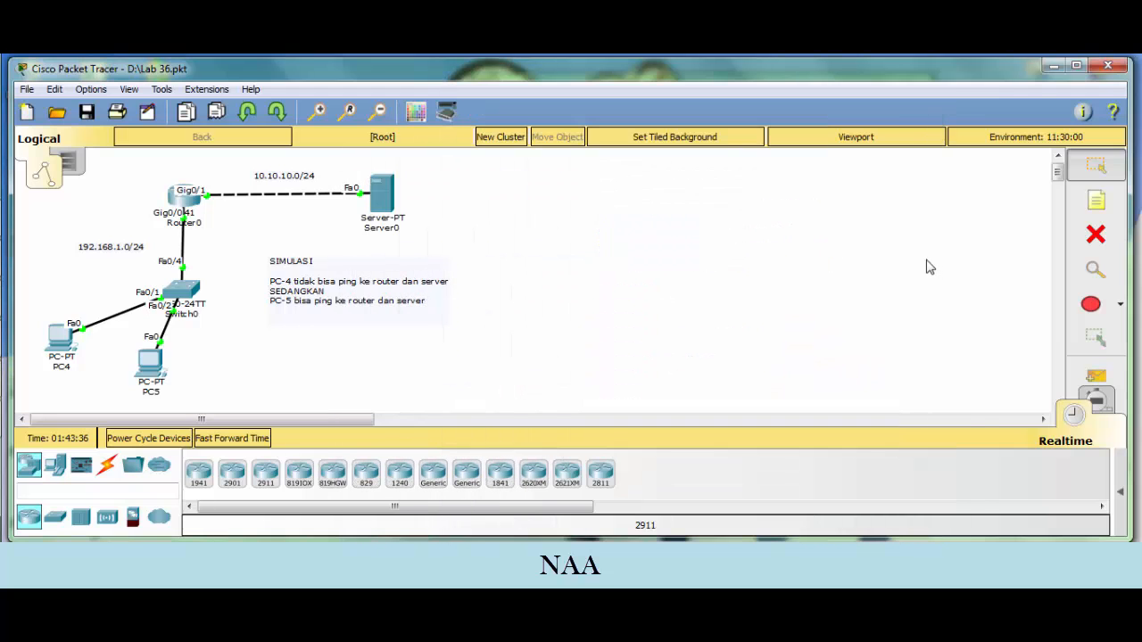
left_click(181, 205)
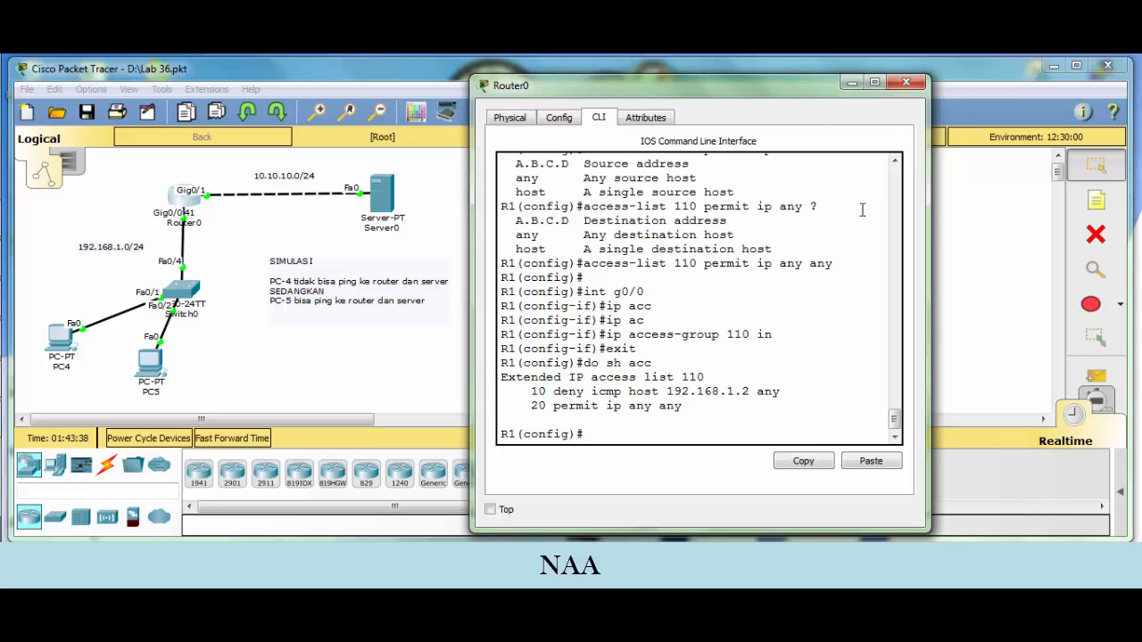
left_click_drag(928, 222, 1134, 203)
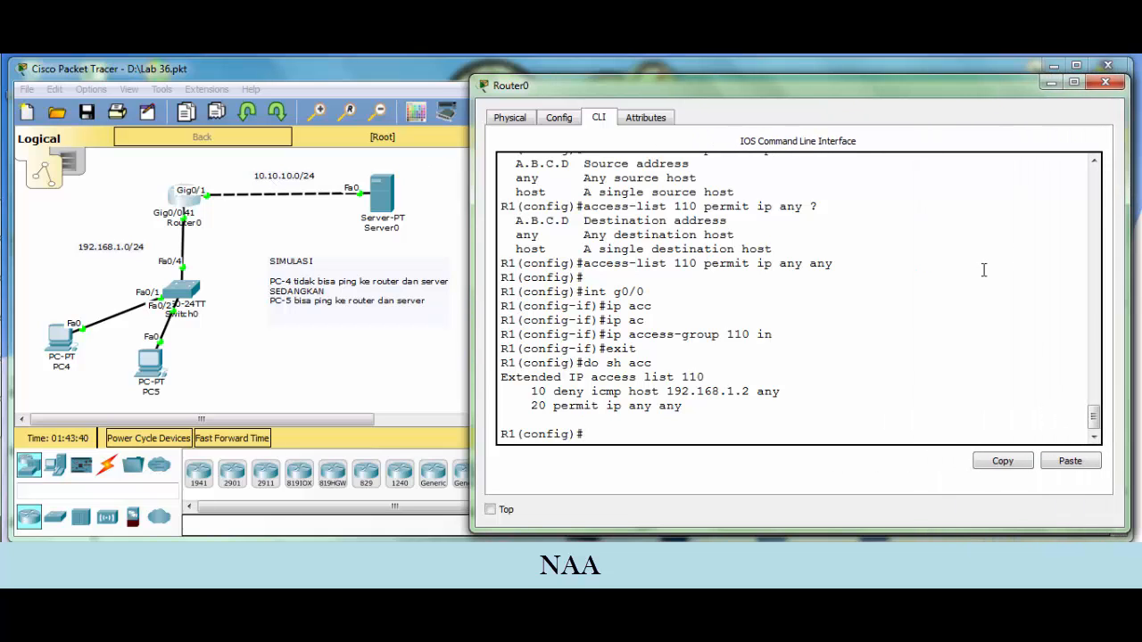
Review the access-list 110 deny entries in Router0's command history, highlighting the list number and the icmp protocol
left_click_drag(1096, 420, 1098, 366)
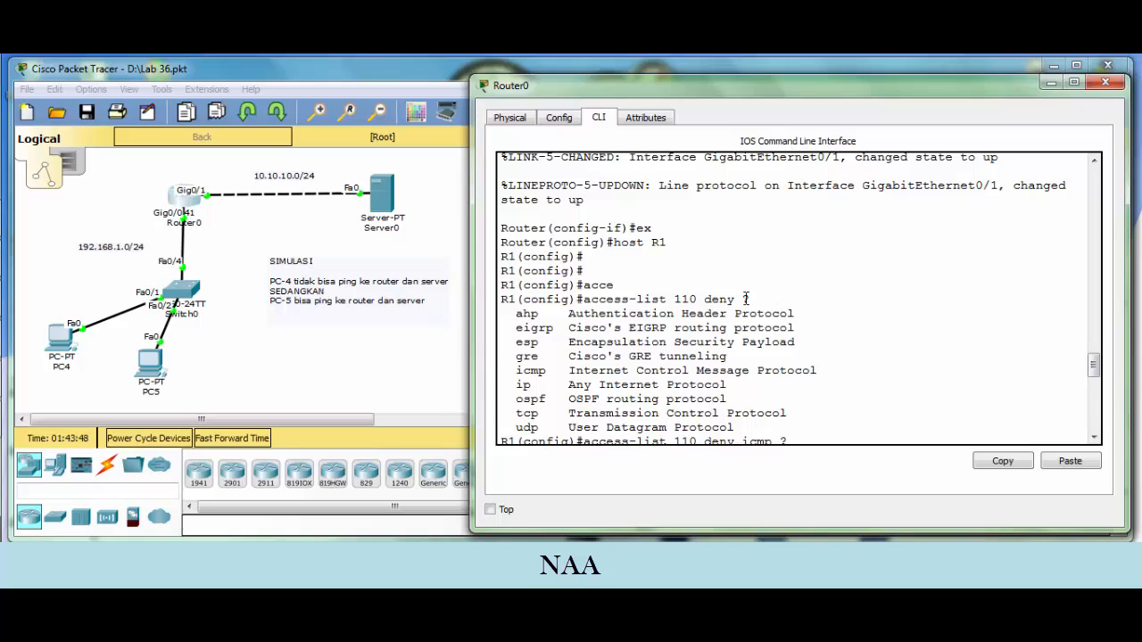
left_click_drag(748, 300, 674, 300)
left_click_drag(1095, 366, 1096, 374)
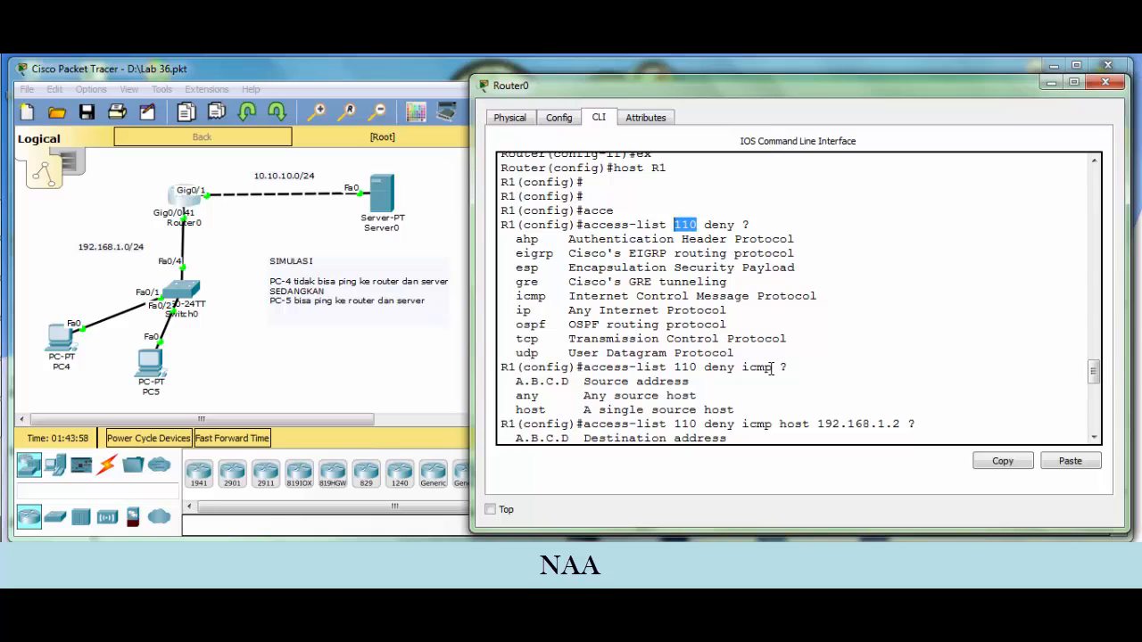
left_click_drag(773, 369, 741, 370)
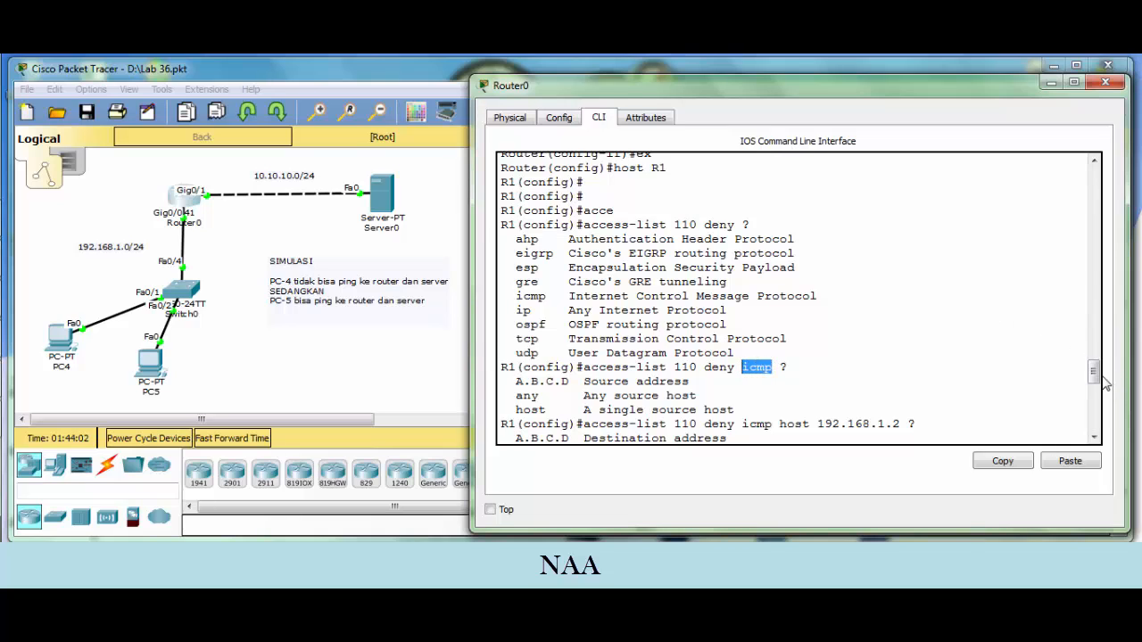
Examine the source host 192.168.1.2 and the destination any in the access-list 110 deny icmp commands
scroll(1097, 381, "down", 2)
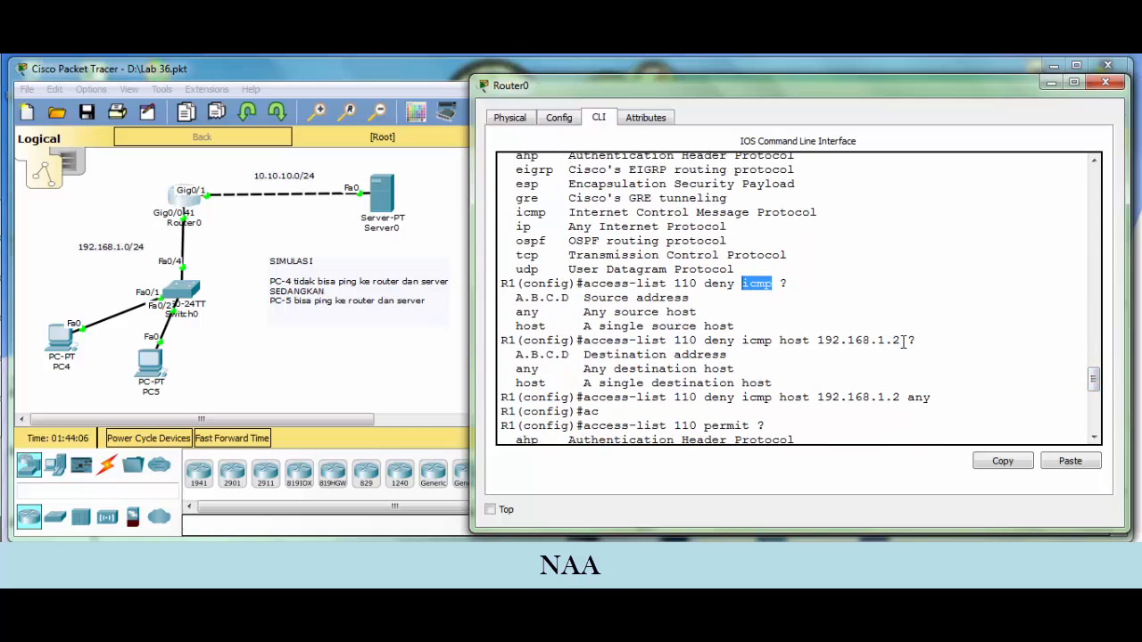
left_click_drag(903, 340, 794, 342)
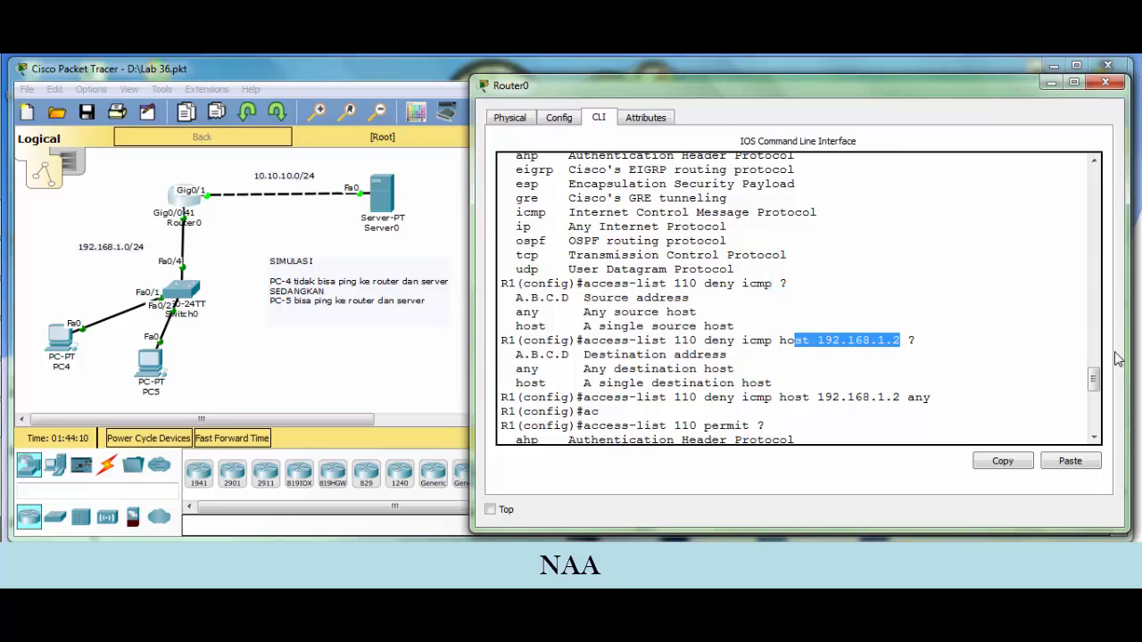
left_click(1071, 369)
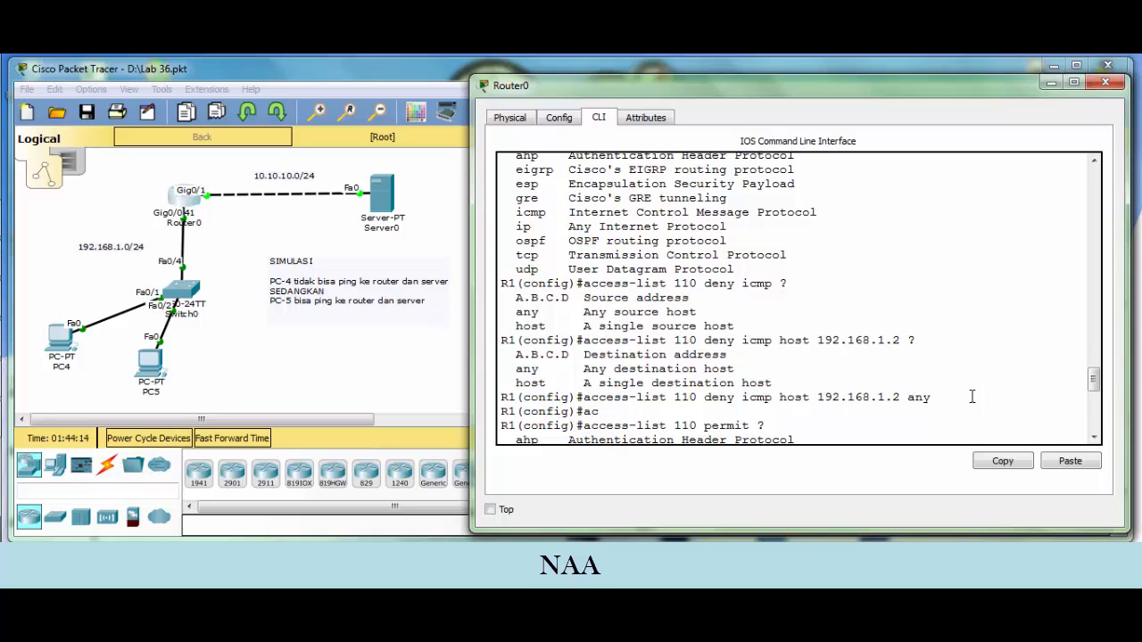
left_click_drag(932, 398, 909, 402)
left_click_drag(900, 399, 779, 402)
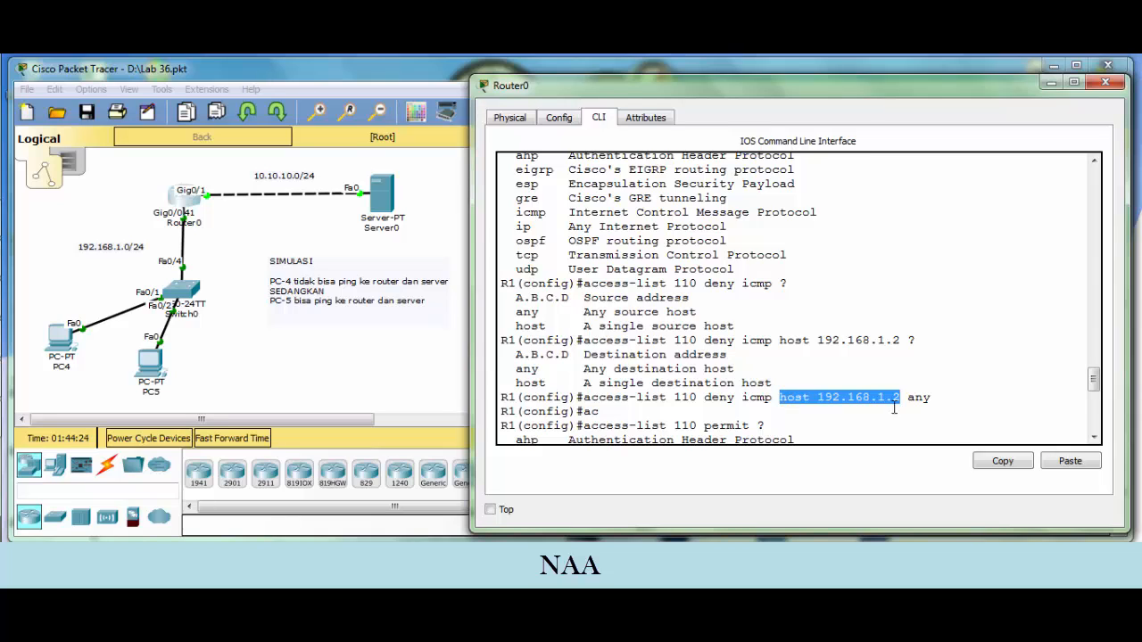
left_click_drag(943, 399, 1014, 388)
left_click(1015, 389)
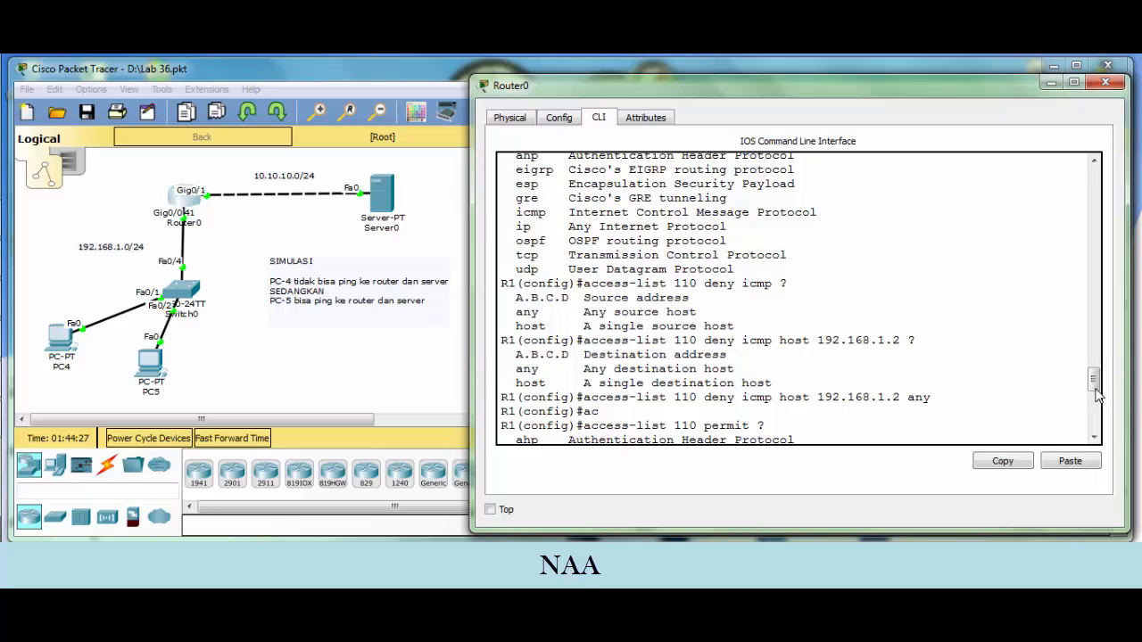
Review the access-list 110 permit commands and the access-group setting on g0/0, and close the Router0 window
left_click_drag(1094, 382, 1096, 404)
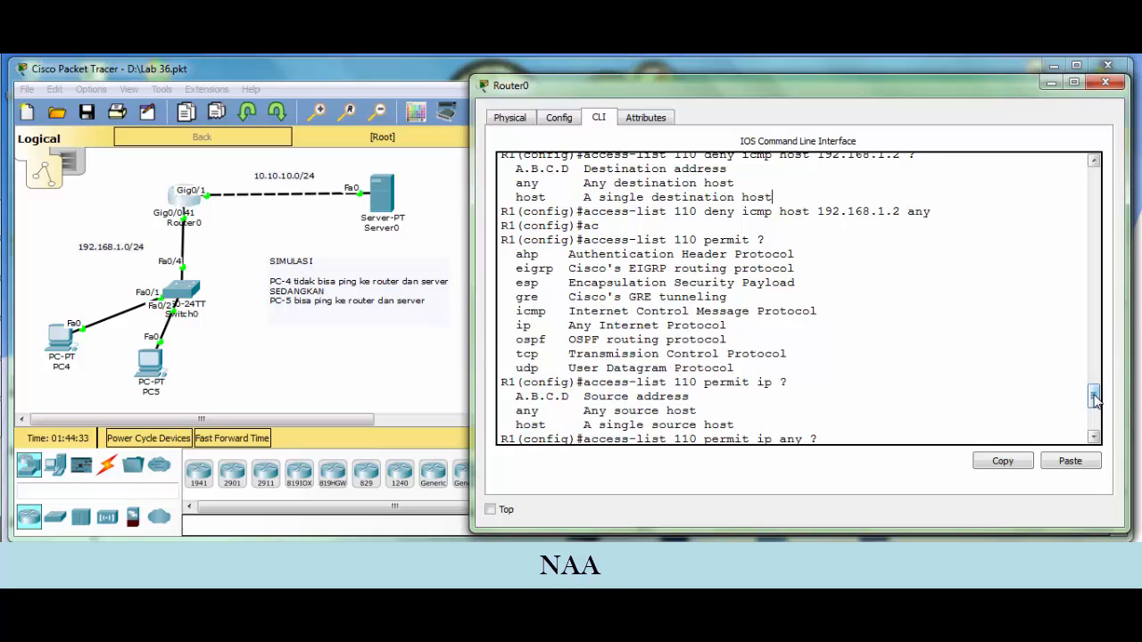
left_click_drag(1096, 399, 1097, 421)
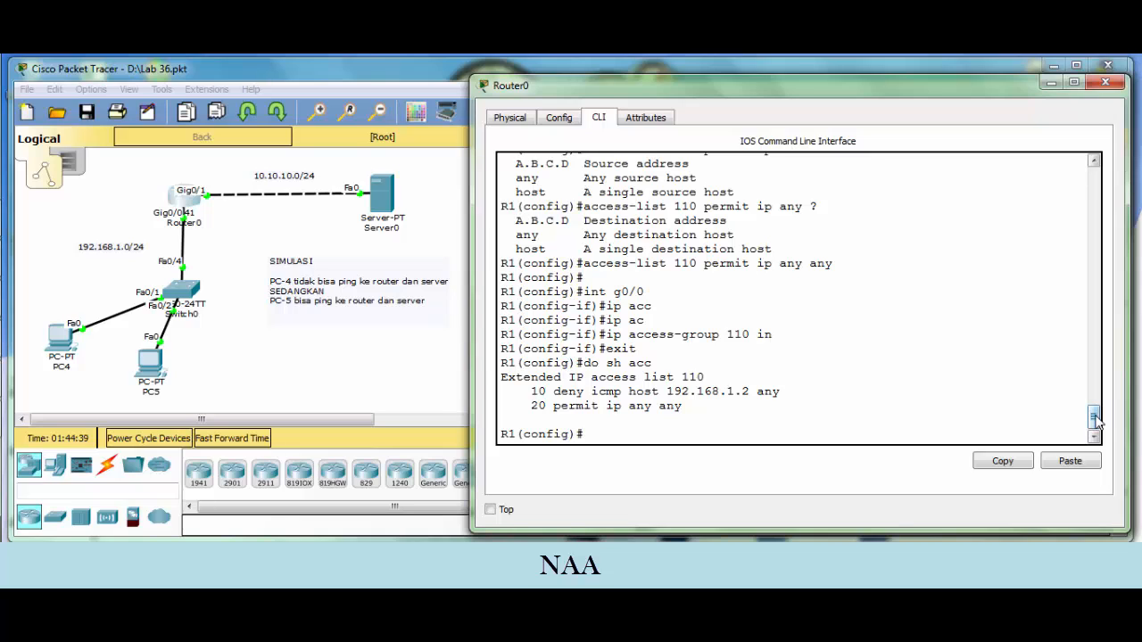
left_click(1105, 84)
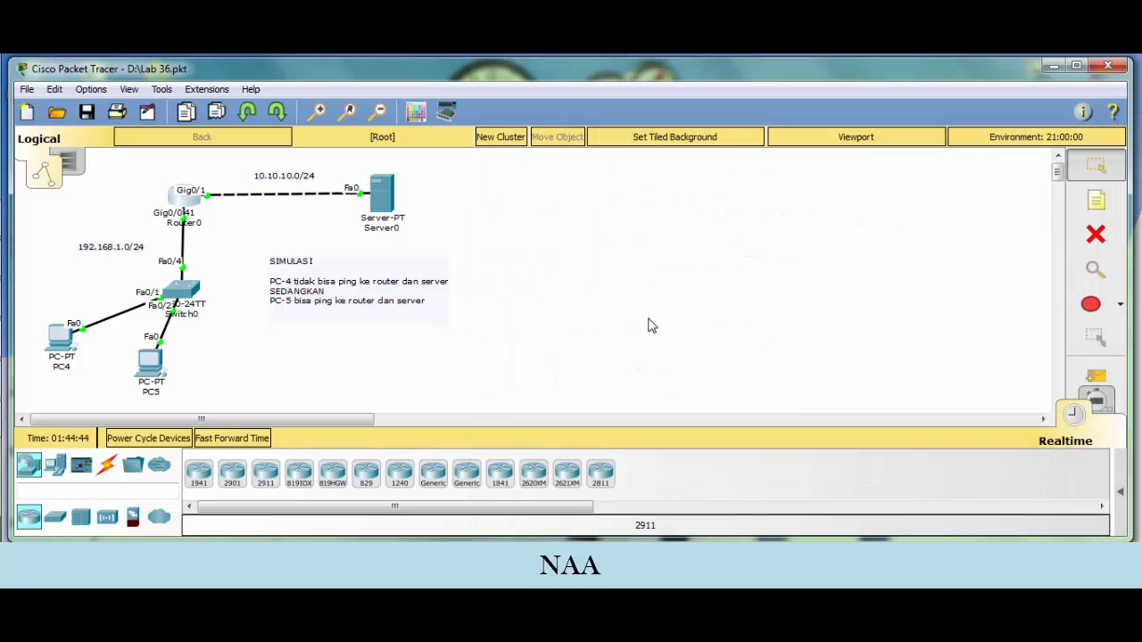